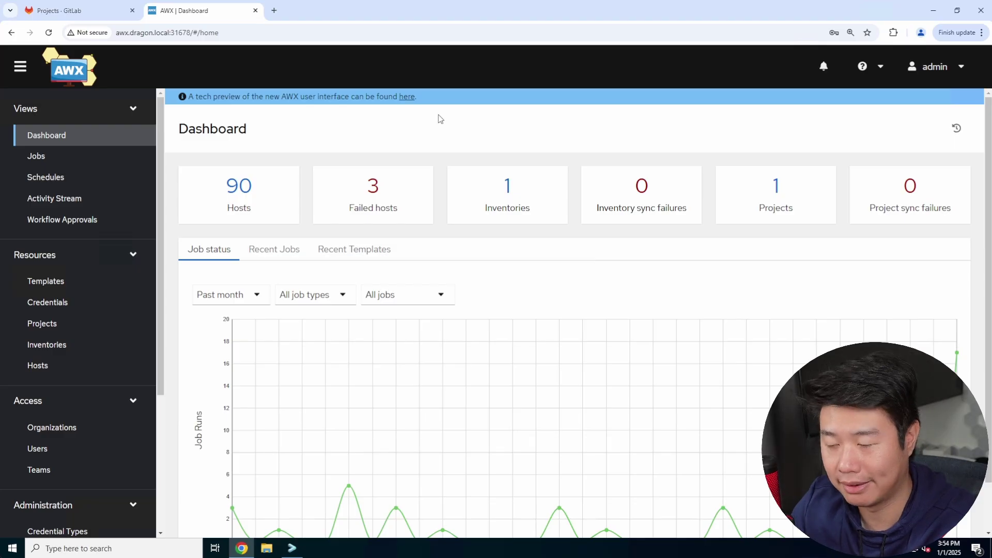
Open the dns project's dragon.local.zone file in the GitLab Web IDE.
left_click(70, 13)
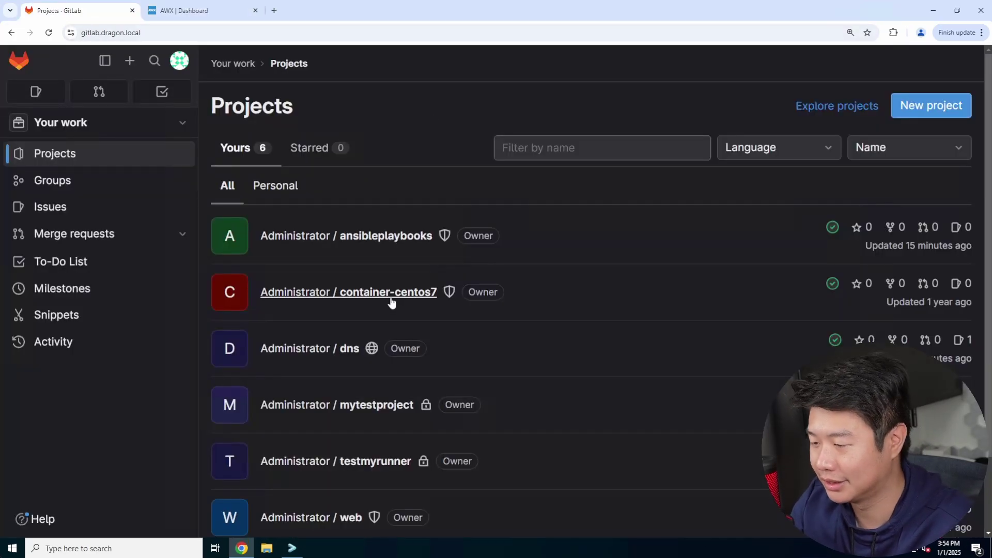
left_click(345, 350)
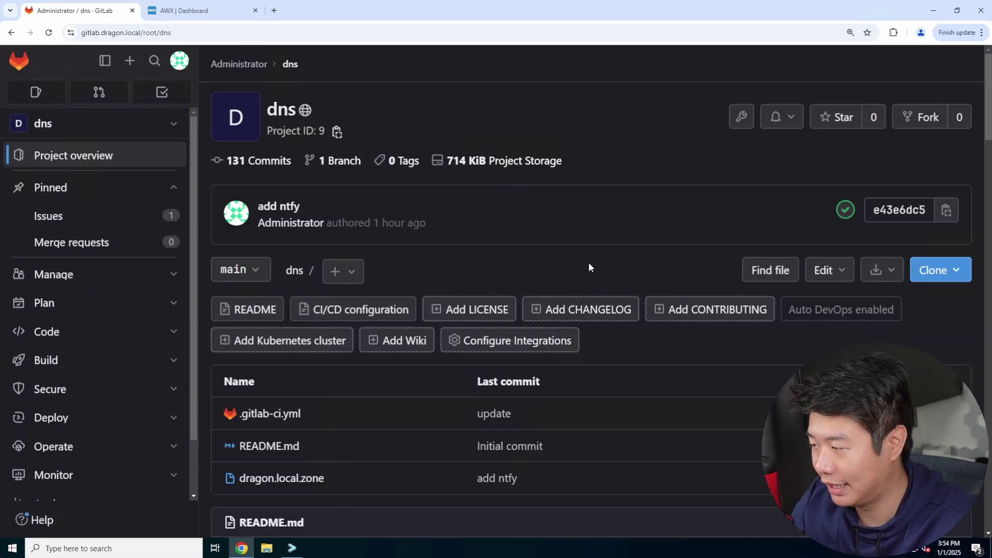
key("period")
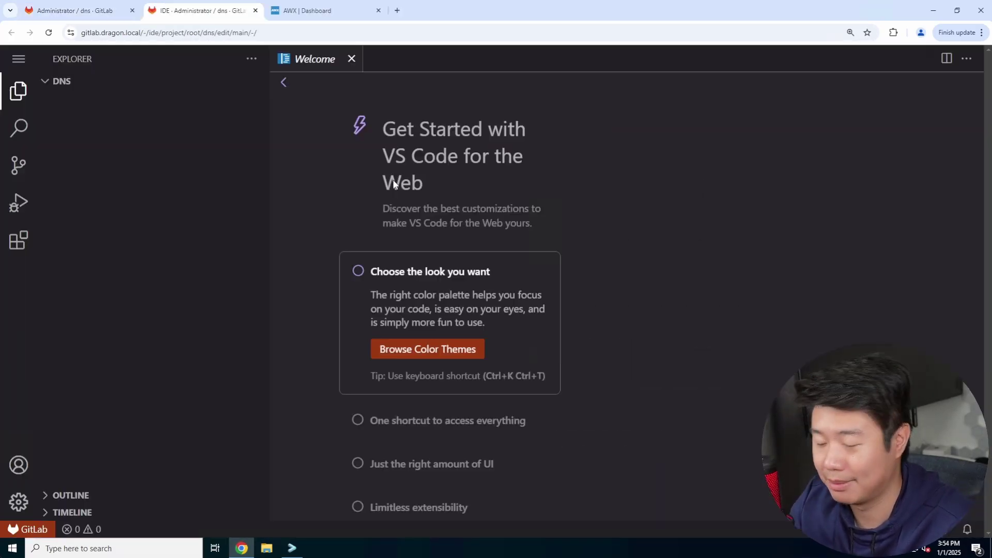
left_click(190, 115)
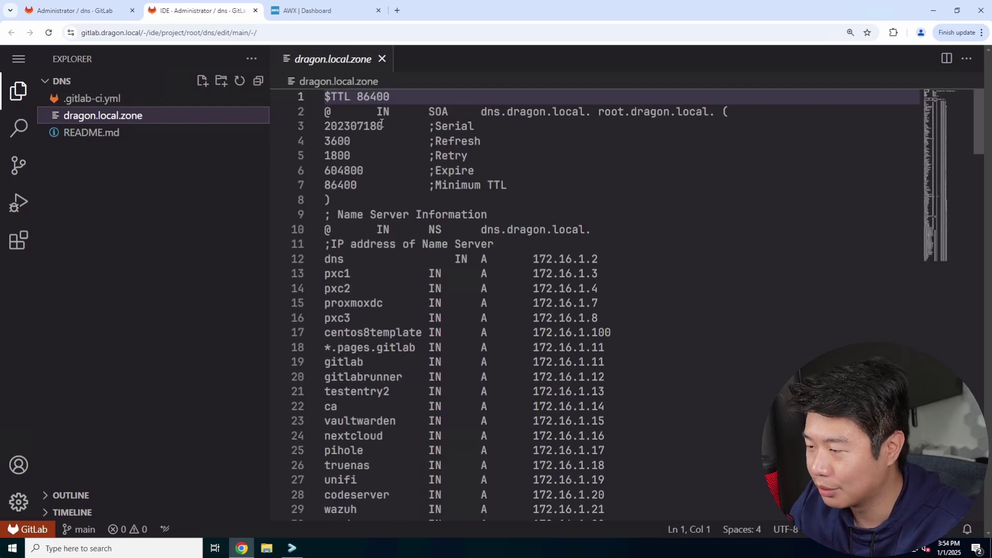
Change the zone serial number to 202307181.
double_click(382, 125)
type("202307181")
scroll(450, 184, "down", 20)
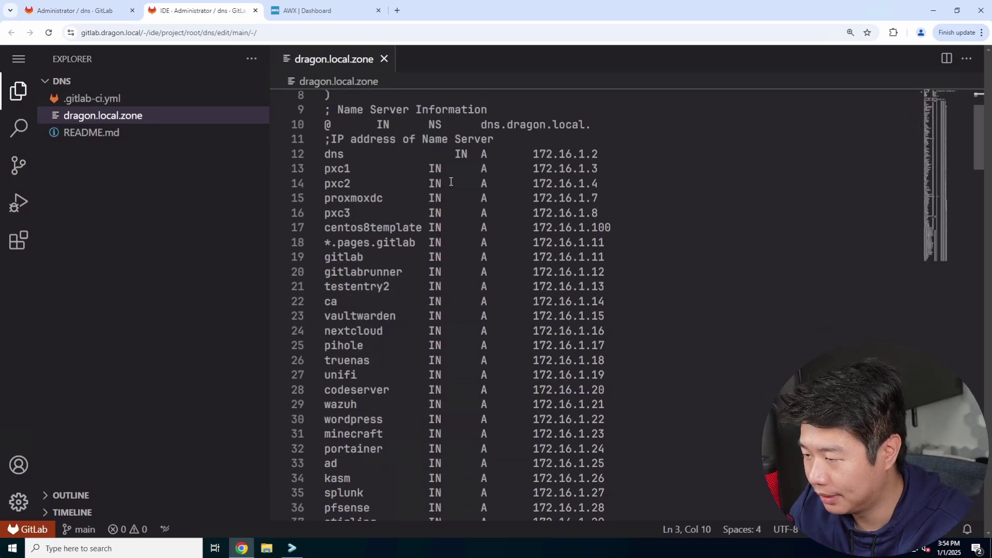
scroll(451, 181, "down", 20)
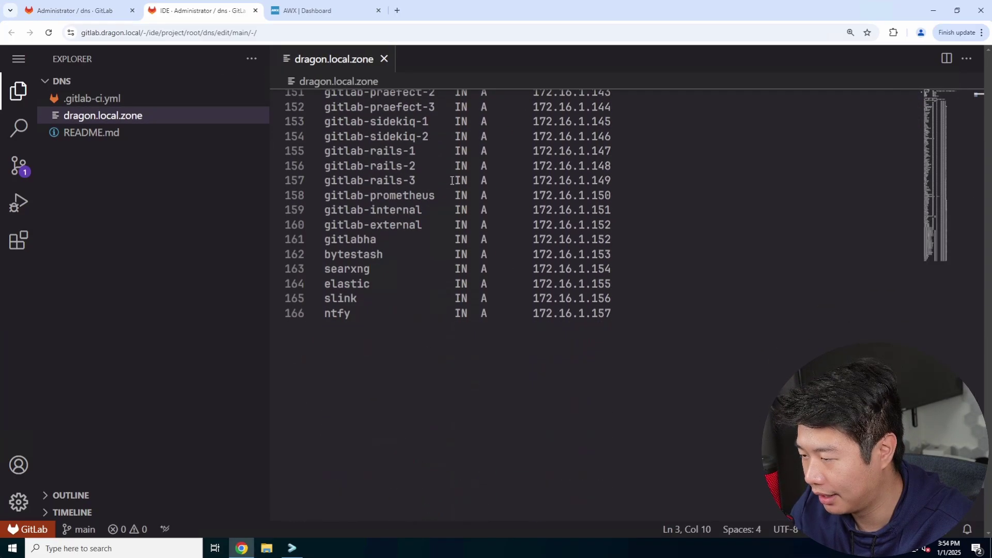
Add the record 'sftpgo IN A 172.16.1.158' below the last entry.
left_click(760, 392)
key("Return")
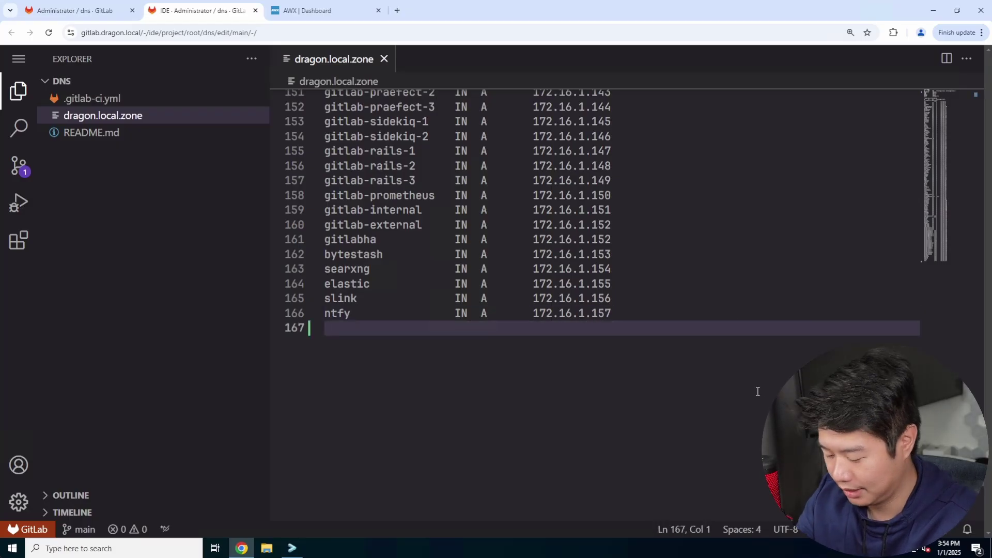
type("sftpgo")
key("Tab")
key("Tab")
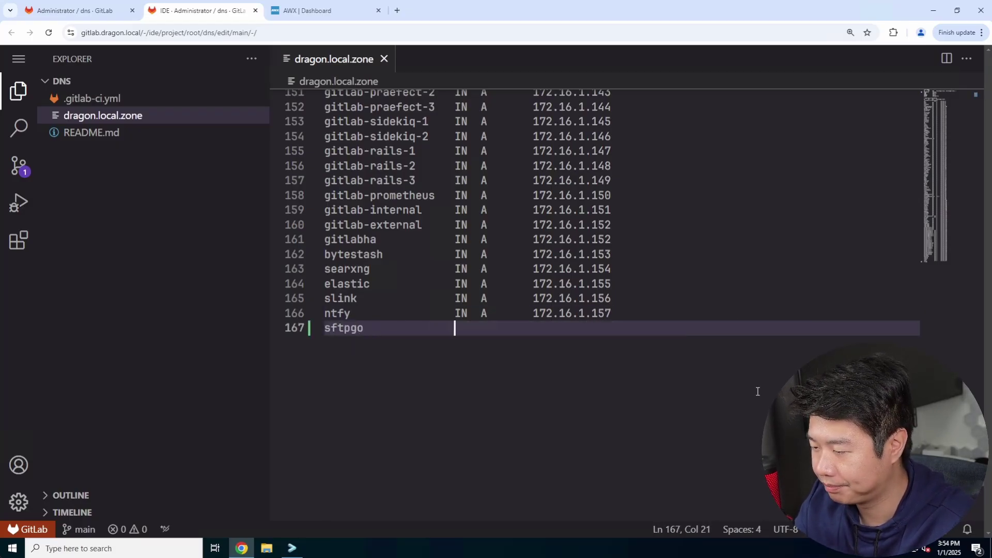
type("IN  A")
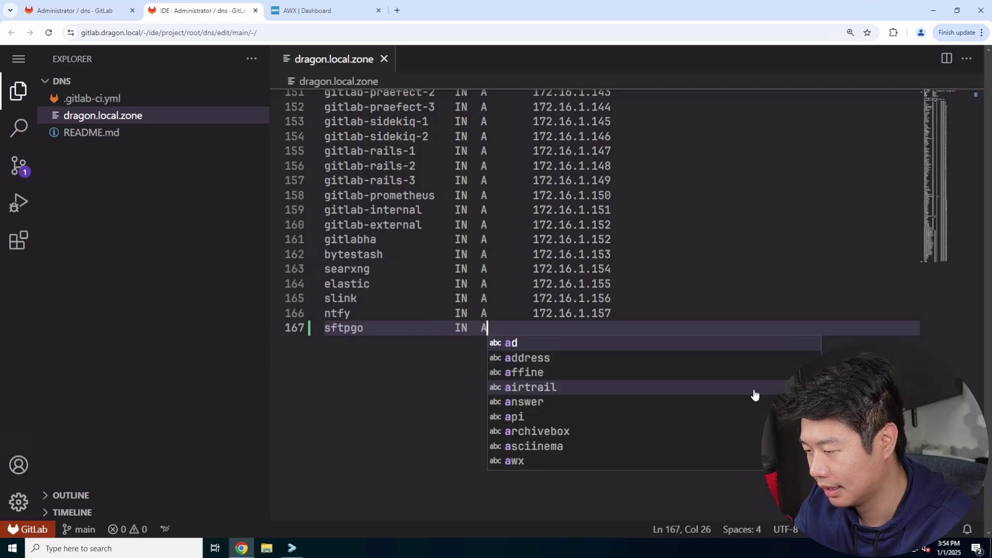
key("Escape")
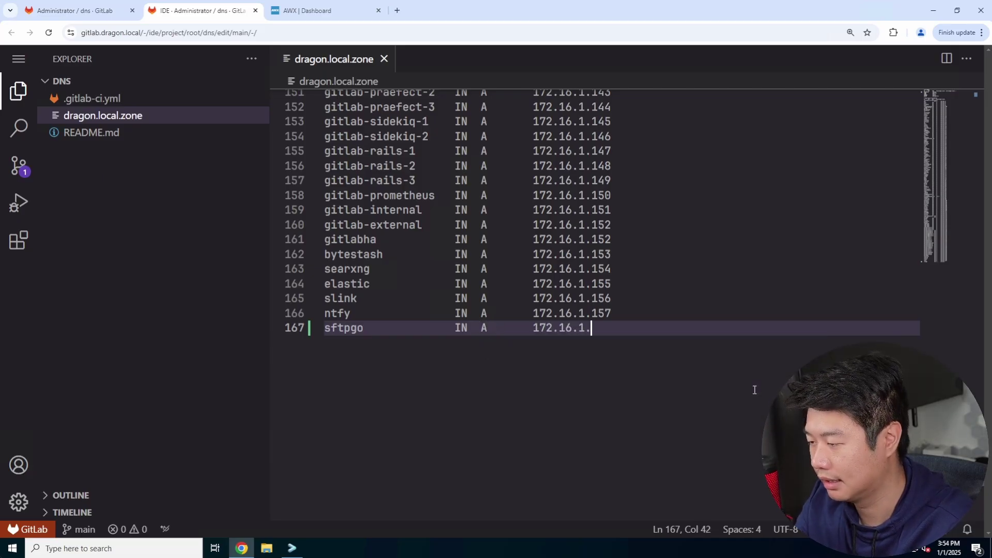
type("172.16.1.158")
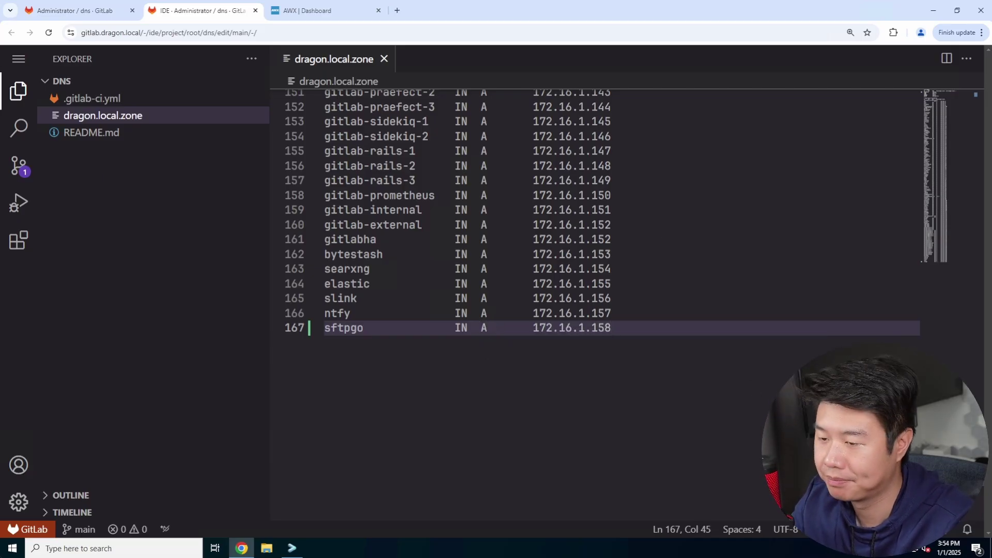
Commit the zone change to main with the message 'add sftpgo'.
left_click(18, 166)
left_click(83, 87)
type("add s")
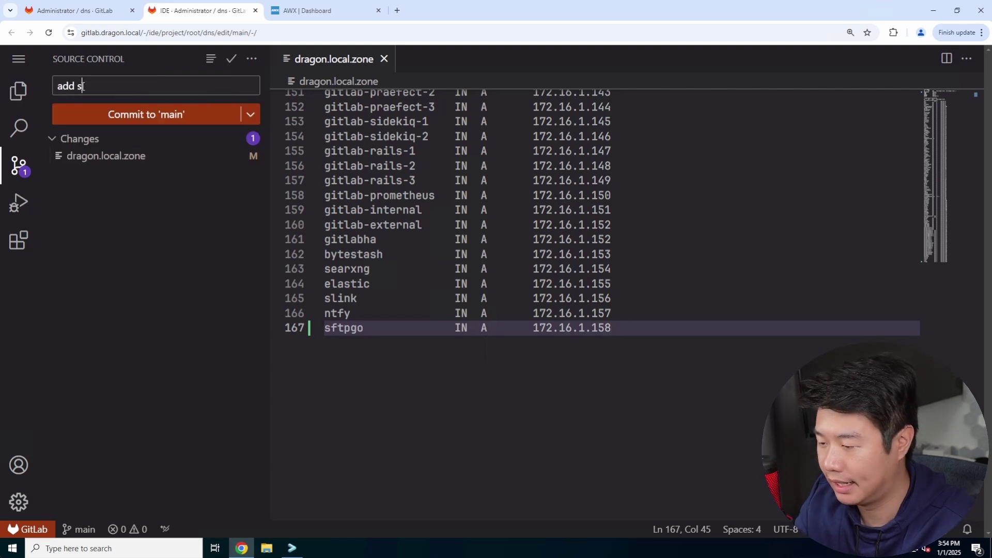
type("ftpgo")
left_click(185, 113)
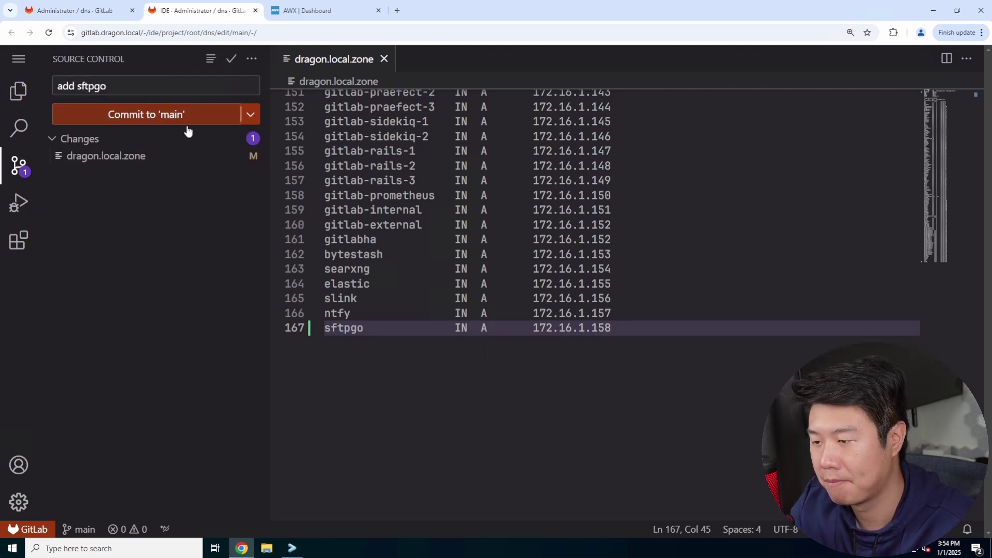
left_click(78, 9)
Close the dns IDE and open the ansibleplaybooks inventory file in the Web IDE.
left_click(255, 10)
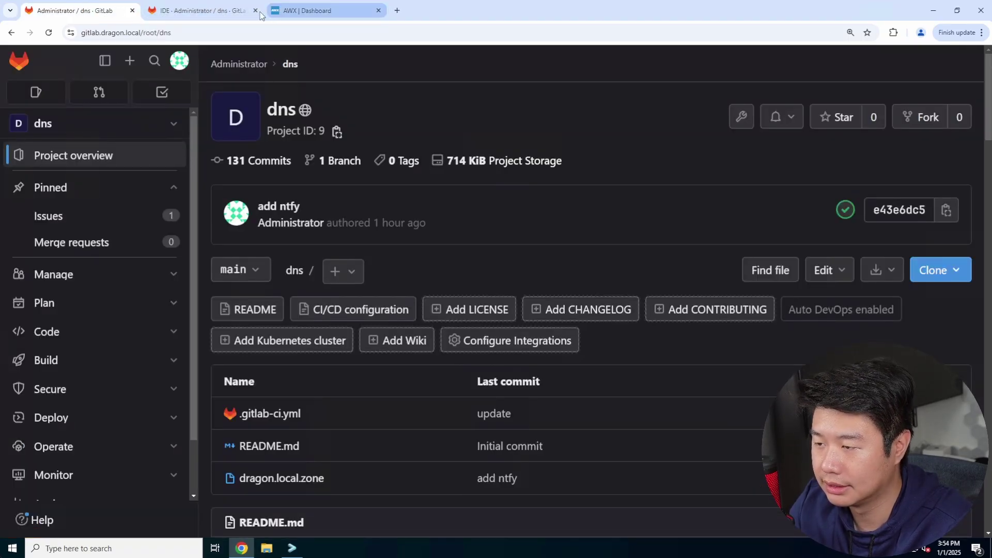
left_click(12, 63)
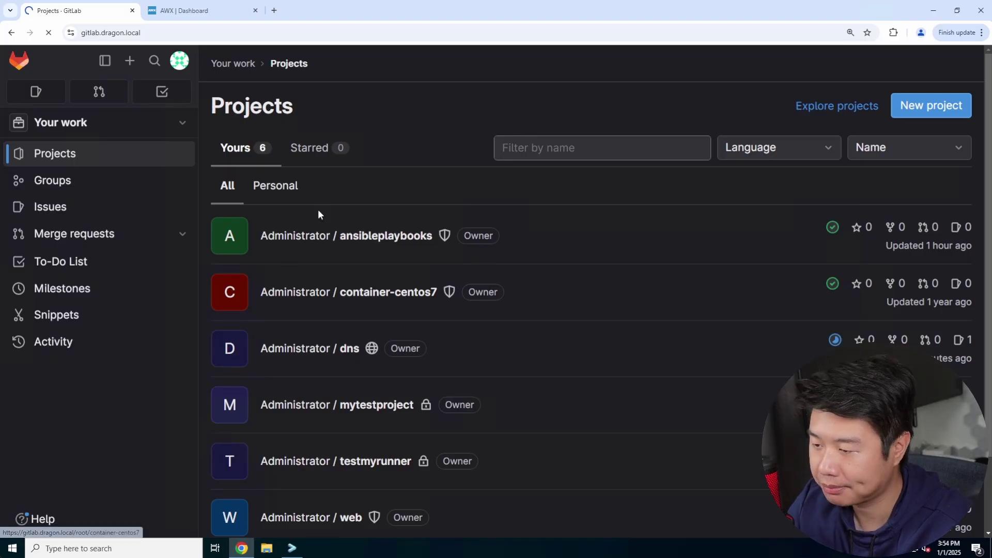
left_click(338, 229)
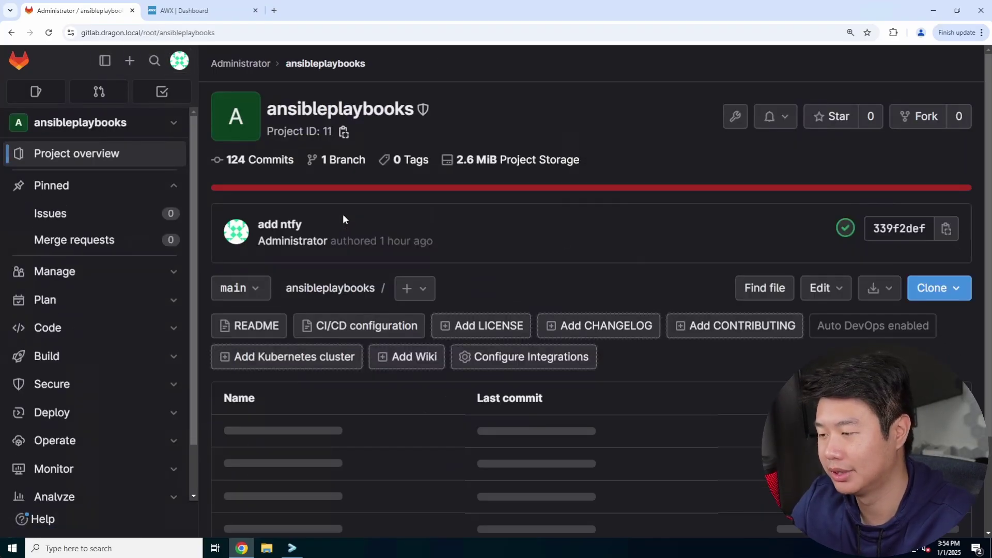
left_click(816, 291)
left_click(683, 336)
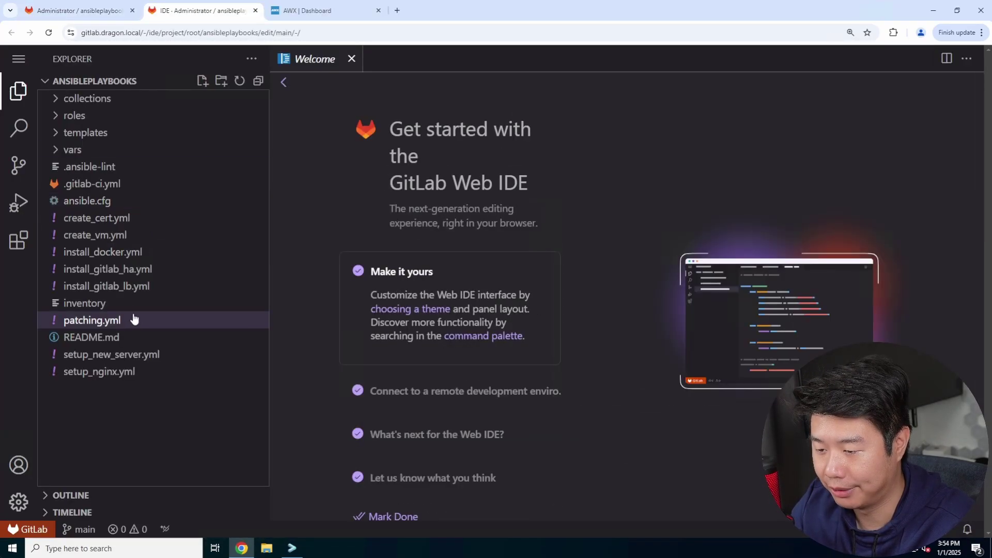
left_click(150, 304)
Add sftpgo on a new line after the ntfy entry.
scroll(550, 202, "down", 20)
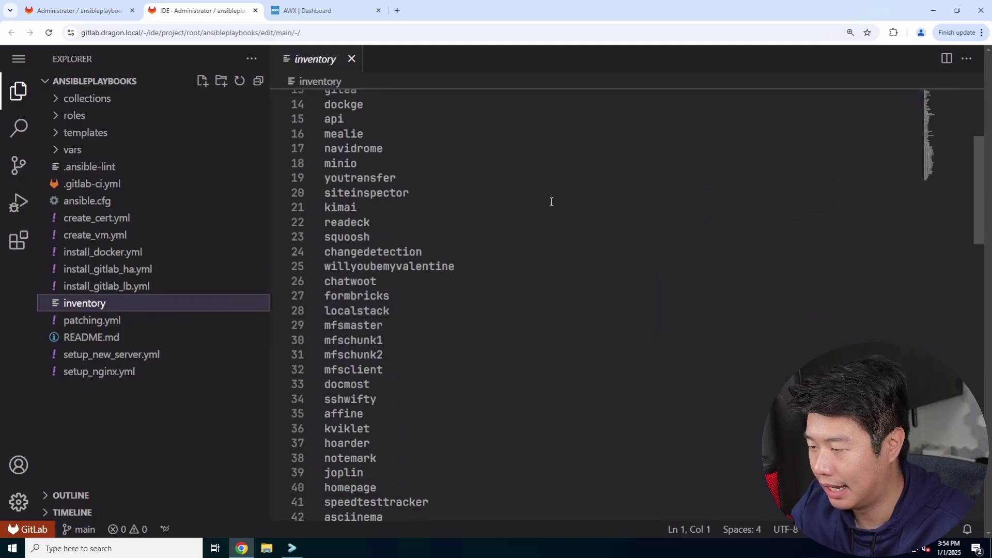
left_click(485, 296)
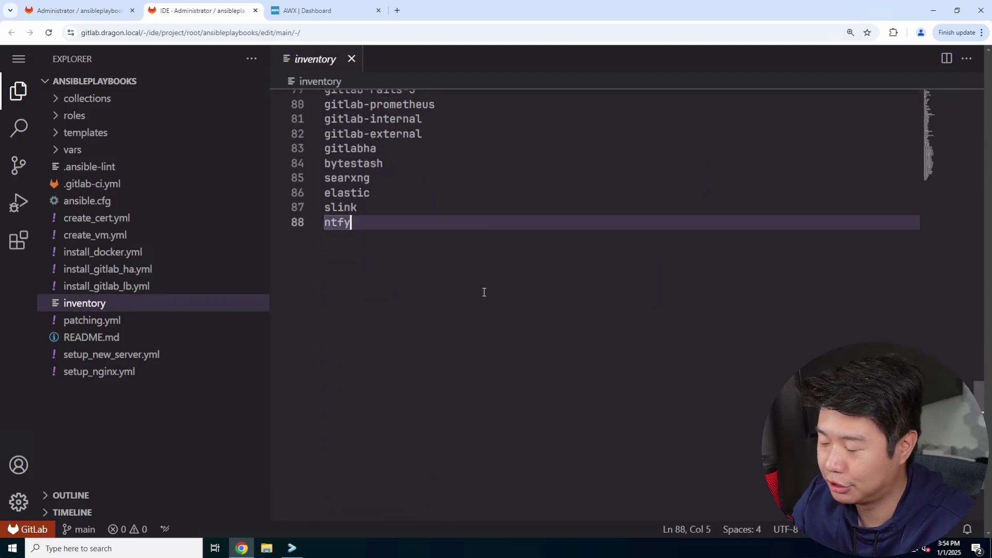
key("Return")
type("sftpgo")
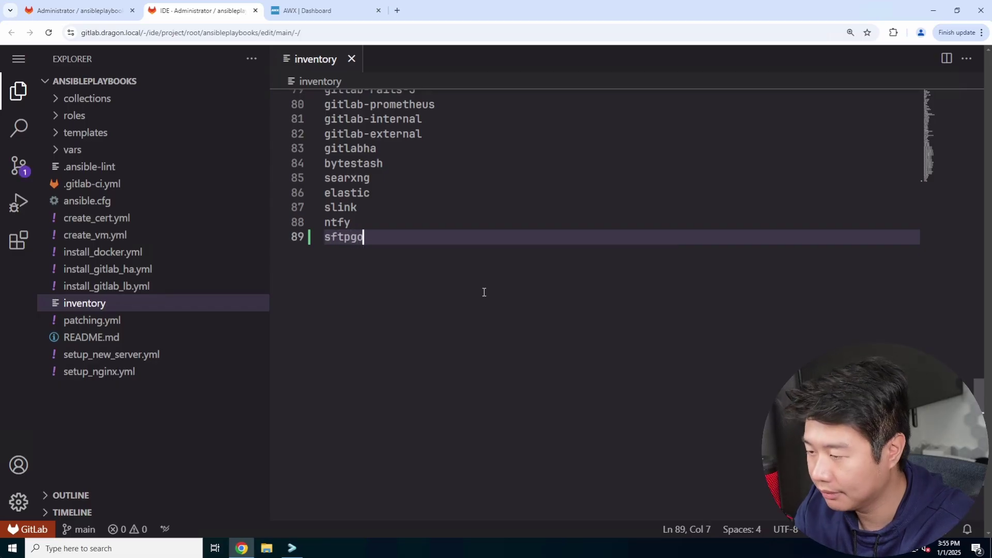
Commit the inventory change to main with message 'add' and close the Web IDE.
left_click(18, 165)
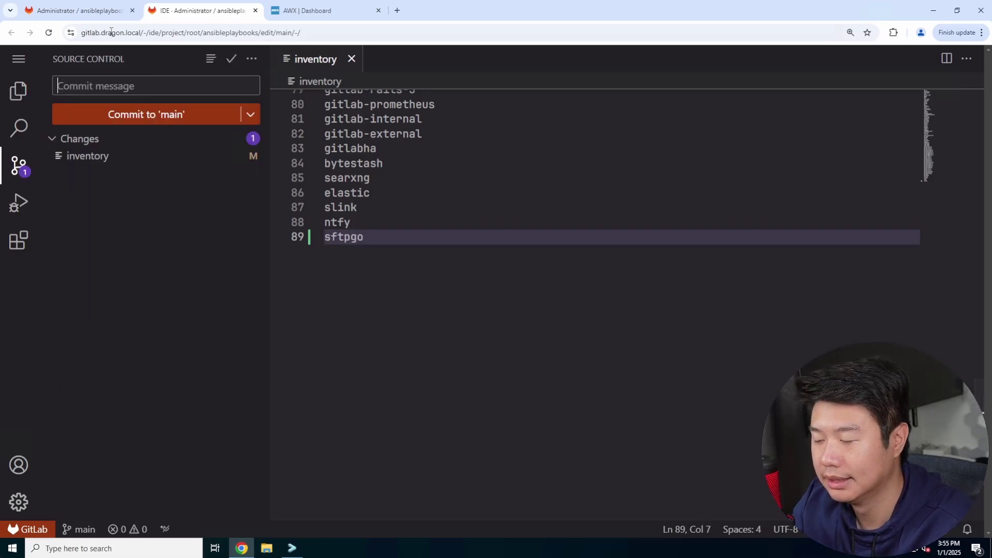
left_click(112, 80)
type("add sftpgo")
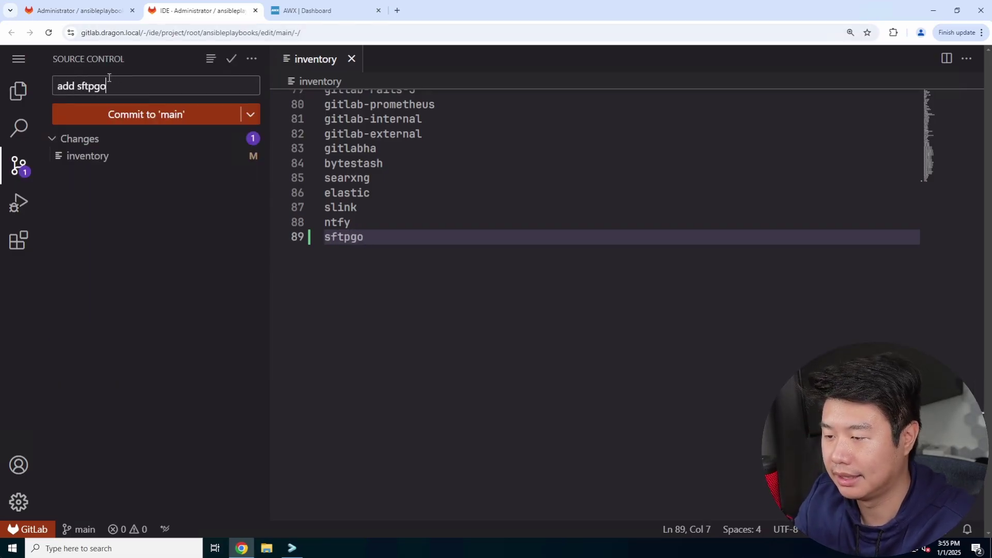
left_click(145, 113)
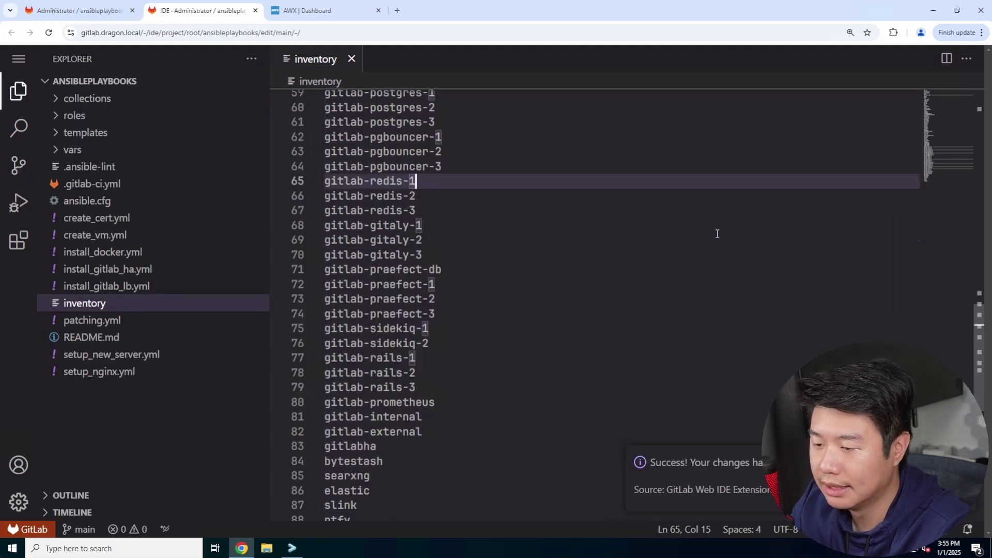
scroll(718, 234, "down", 3)
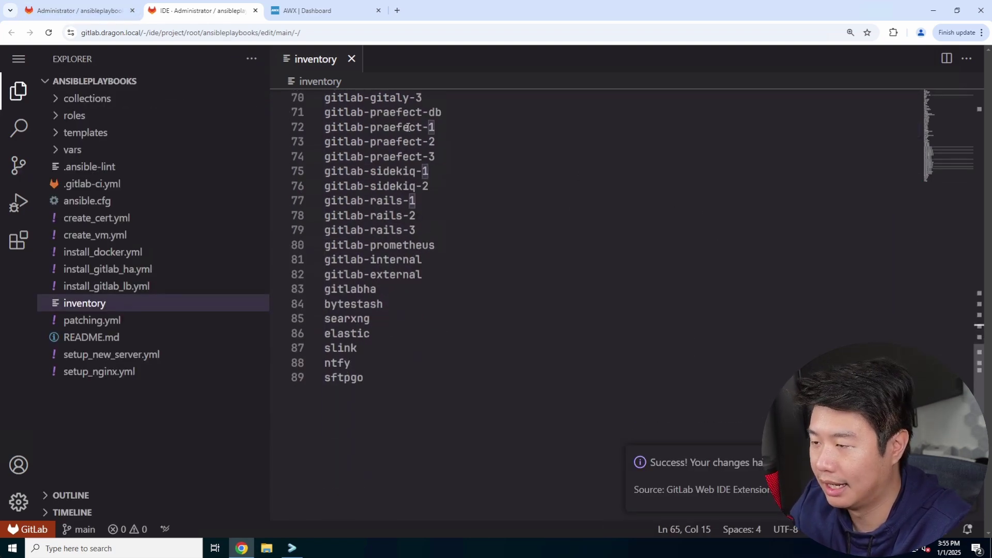
left_click(255, 11)
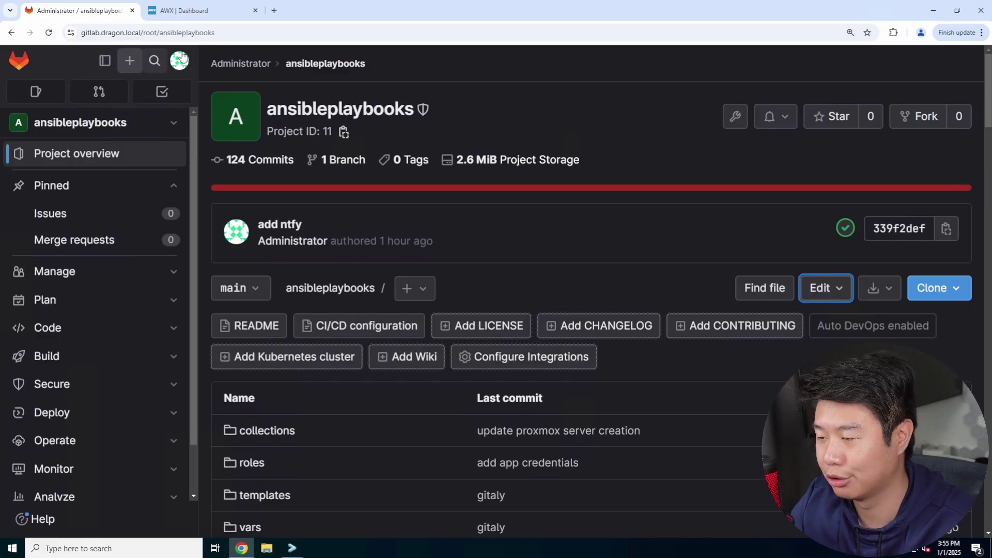
left_click(177, 12)
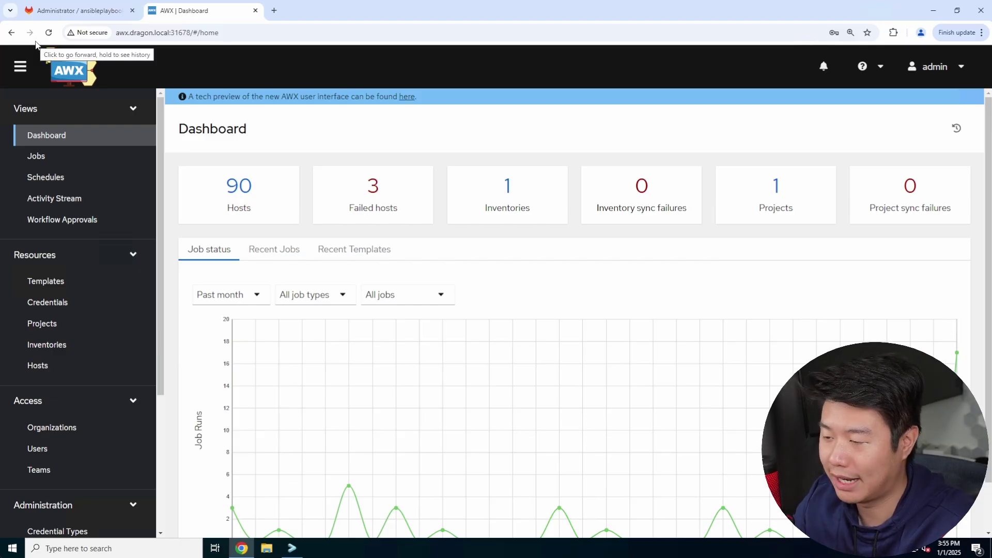
Look over the recent successful runs in AWX Jobs, then return to the nine job templates.
left_click(65, 282)
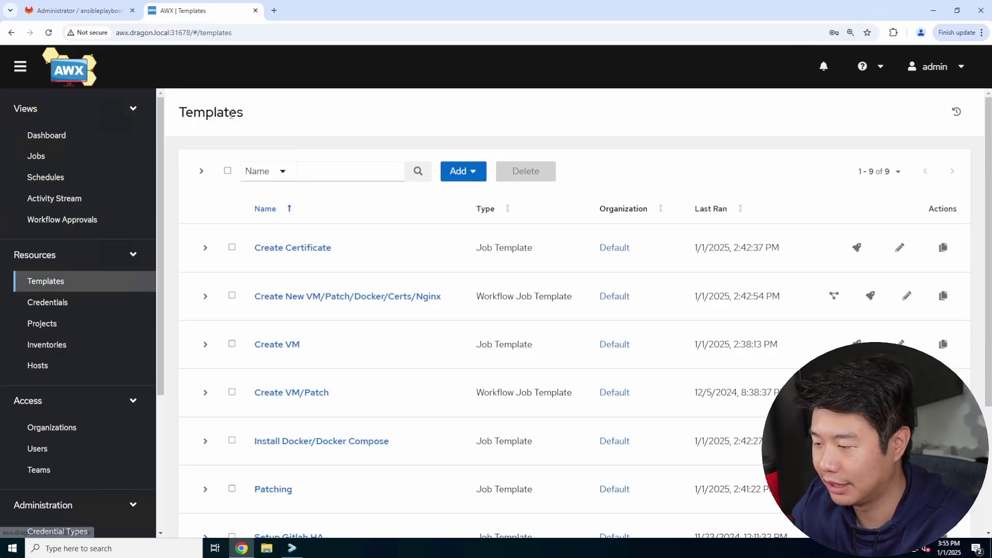
left_click(51, 161)
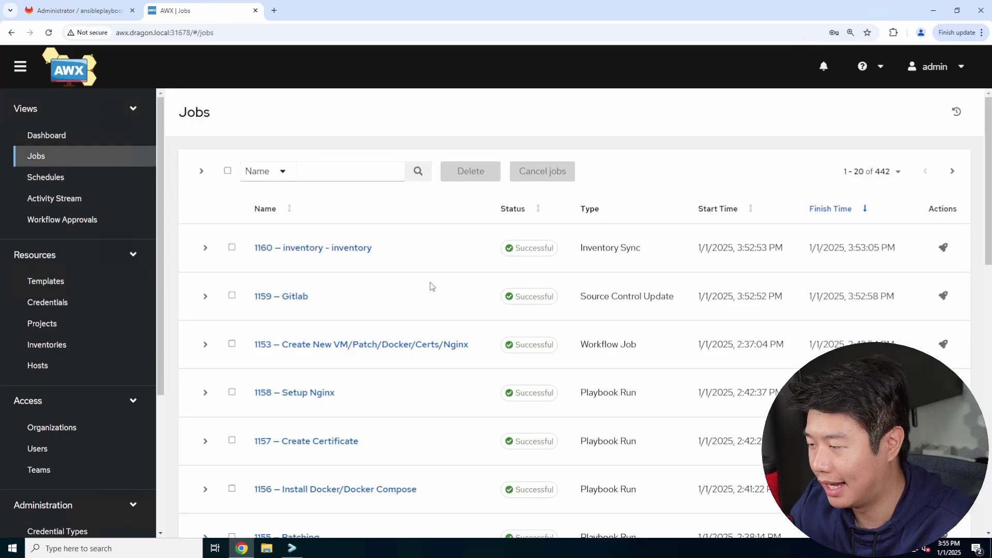
left_click_drag(441, 300, 307, 249)
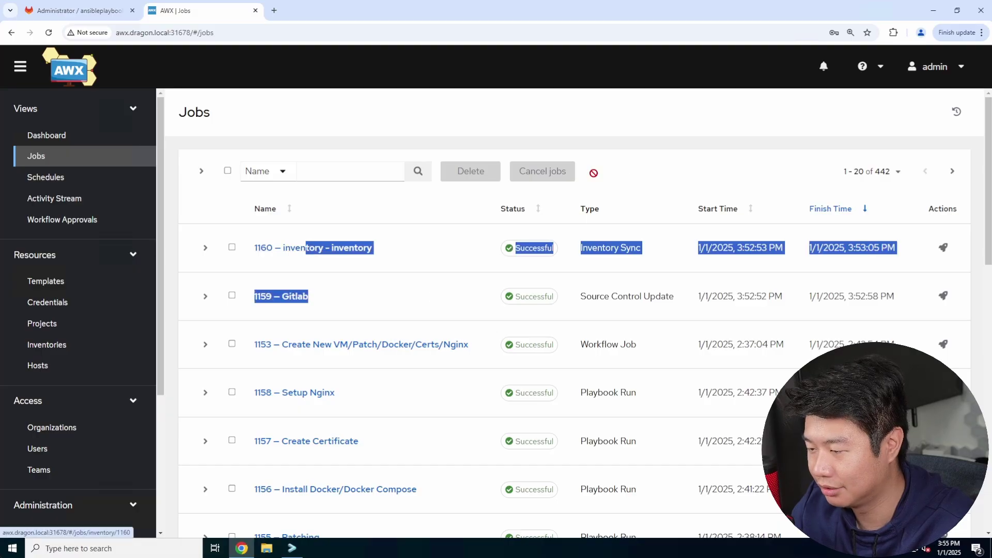
left_click(635, 170)
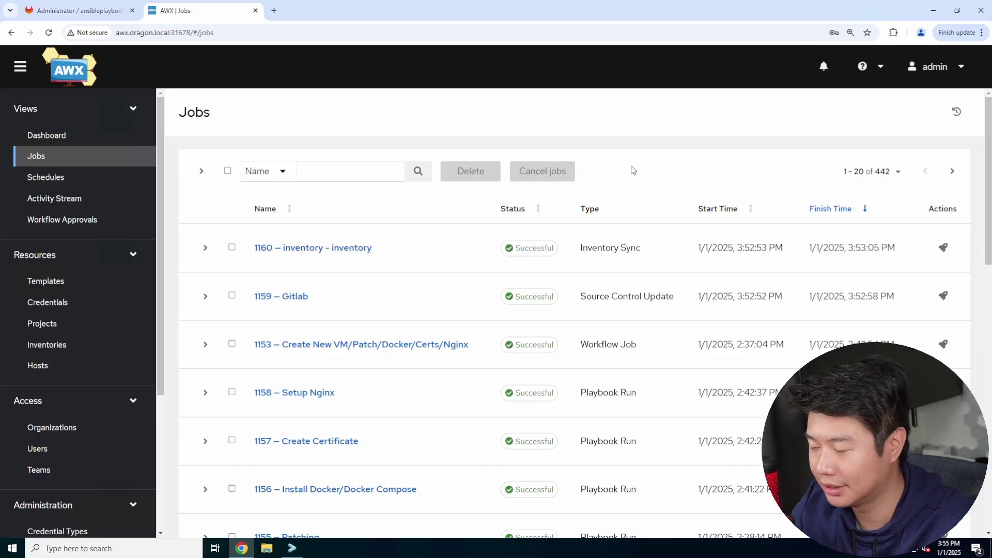
left_click(95, 283)
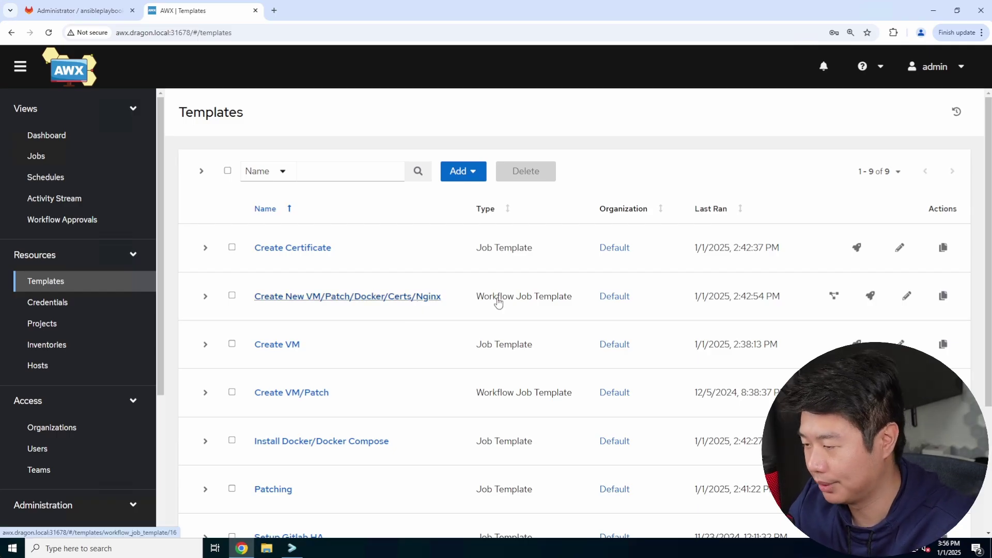
Launch the Create New VM/Patch/Docker/Certs/Nginx workflow with hostname sftpgo and new_IP 172.16.1.158.
left_click(871, 295)
left_click(418, 167)
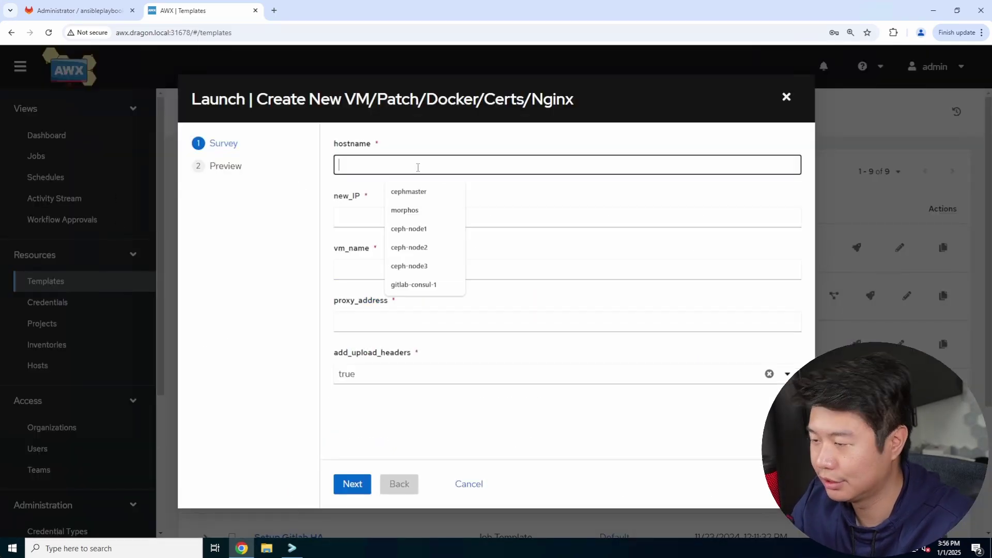
type("sftpgo")
key("Tab")
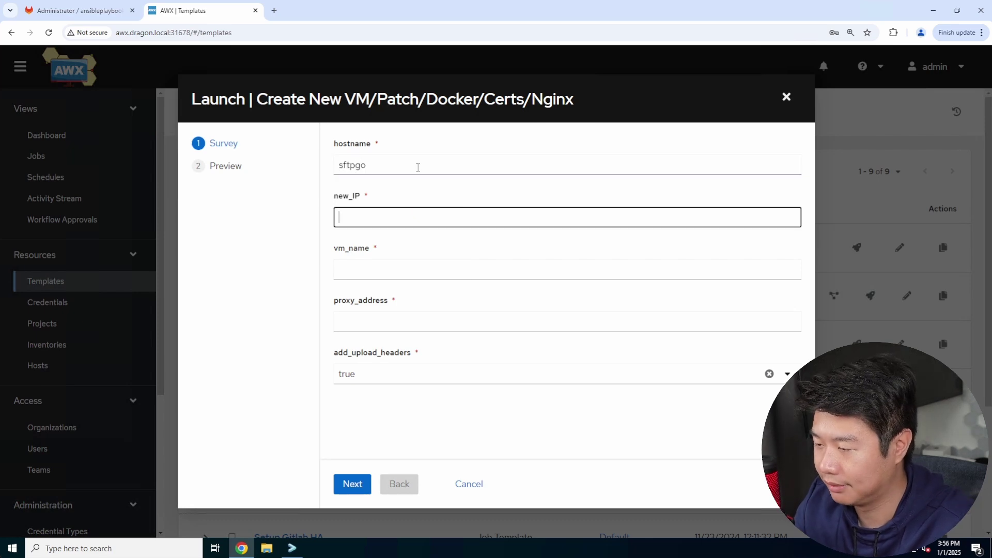
type("172.16")
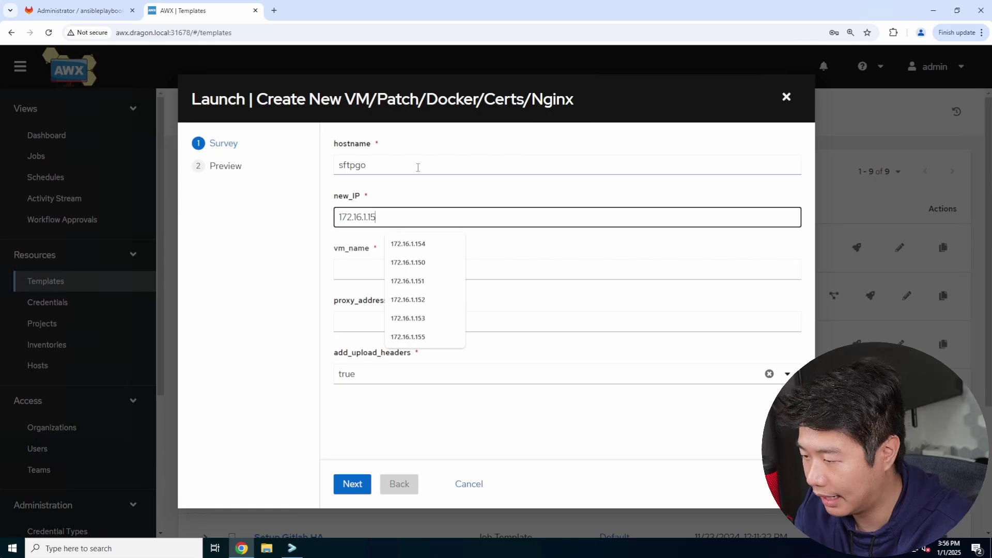
type(".1.15")
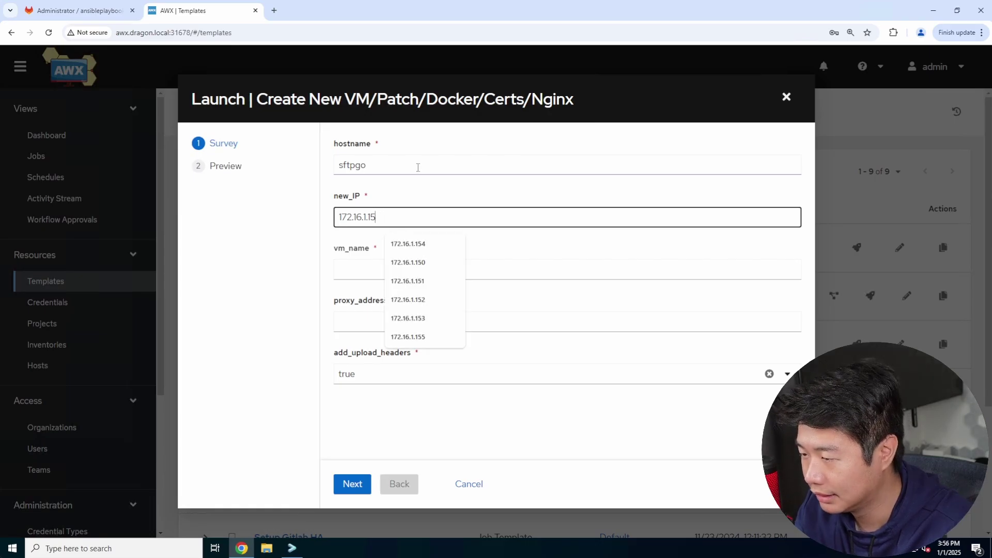
type("8")
key("ctrl+shift+Tab")
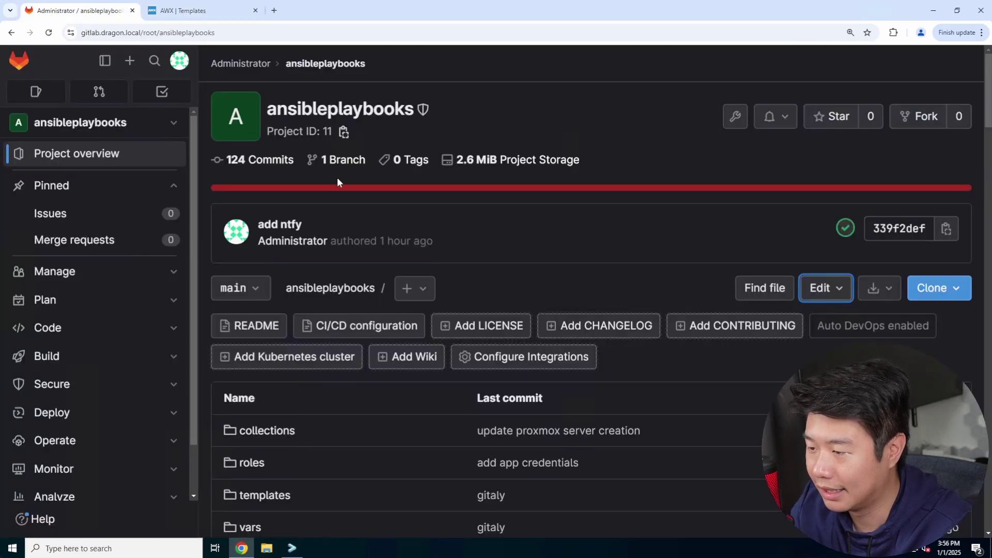
Check the dns project's 'add sftpgo' commit to confirm the 172.16.1.158 address.
left_click(22, 63)
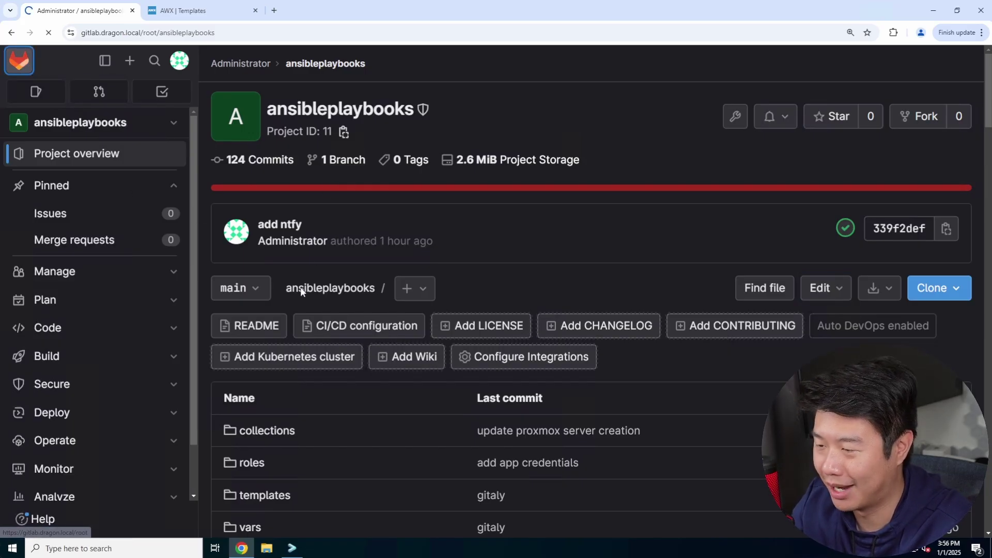
left_click(318, 348)
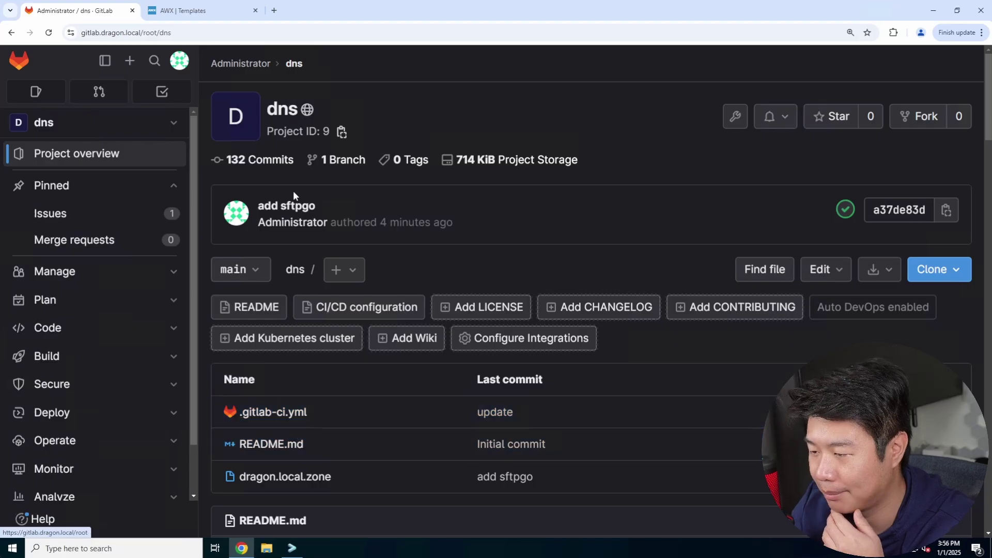
left_click(299, 205)
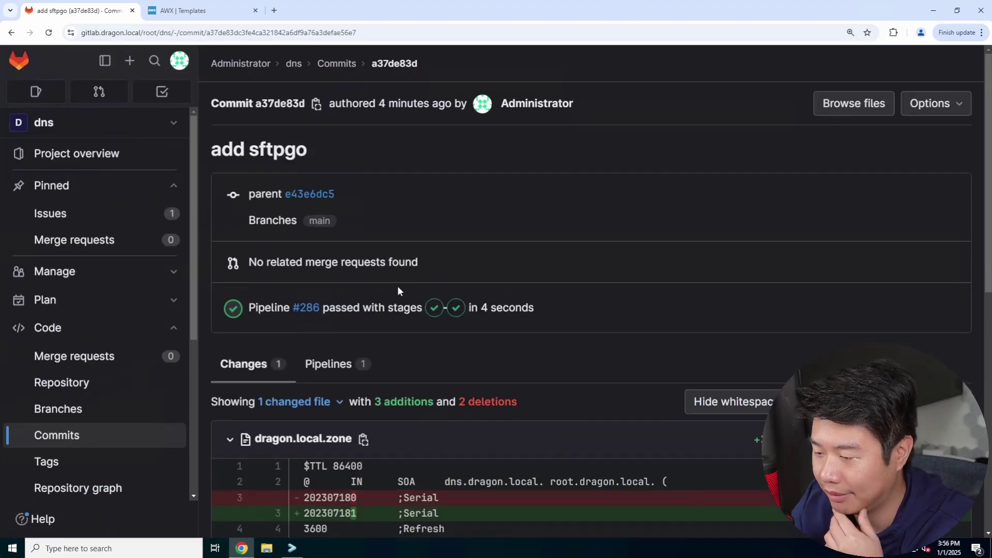
scroll(451, 490, "down", 6)
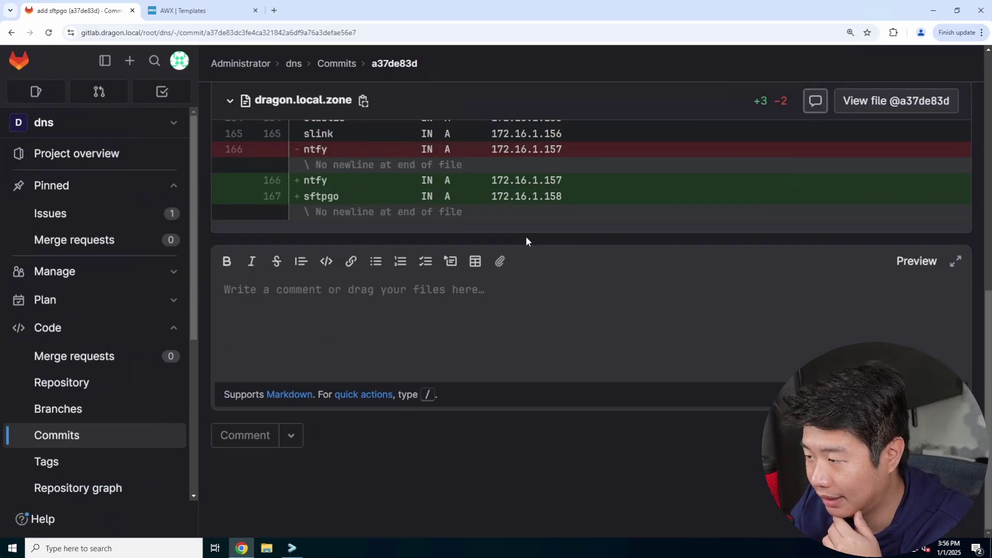
triple_click(370, 181)
left_click(623, 266)
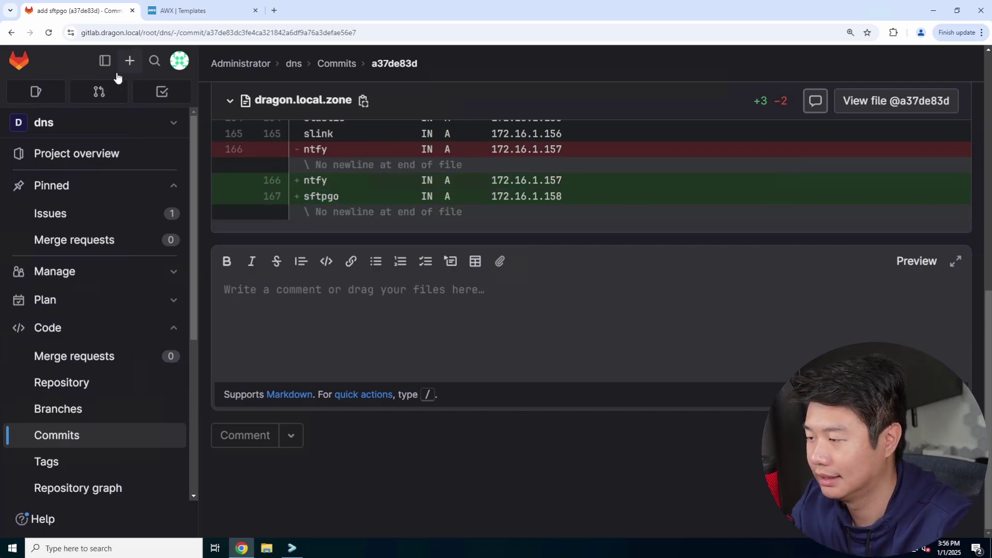
left_click(19, 61)
Enter vm_name Dragonsftpgo in the AWX launch survey.
left_click(191, 10)
left_click(408, 271)
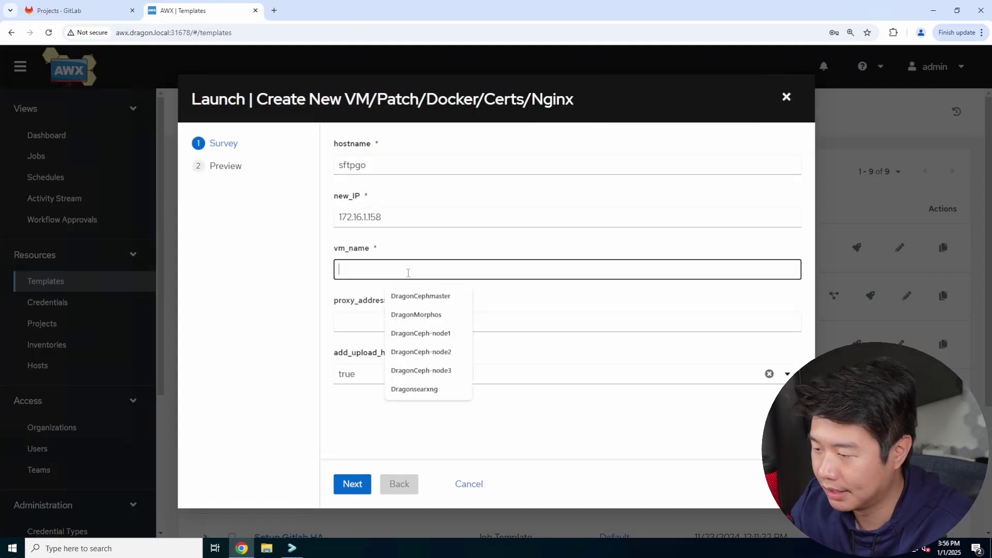
type("Dragonsftpgo")
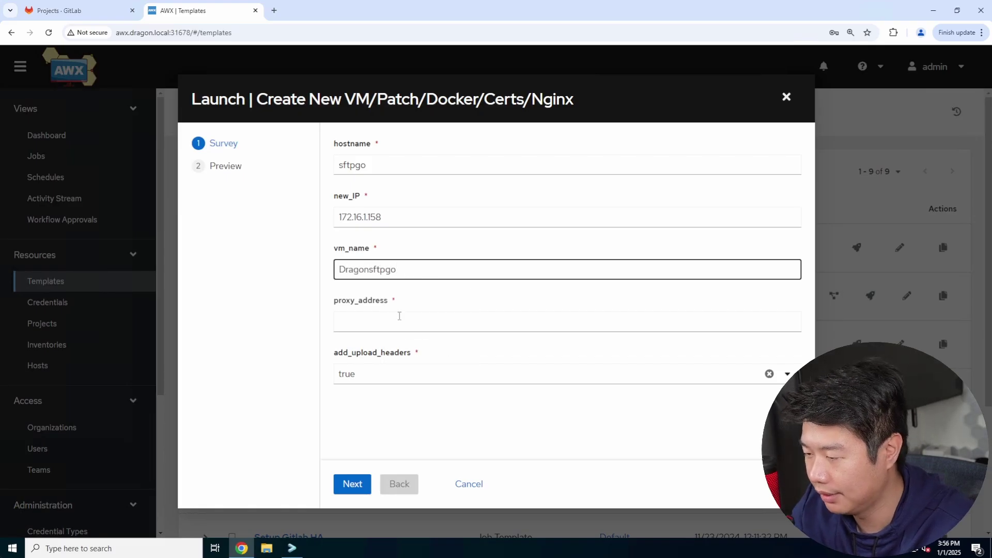
left_click(400, 316)
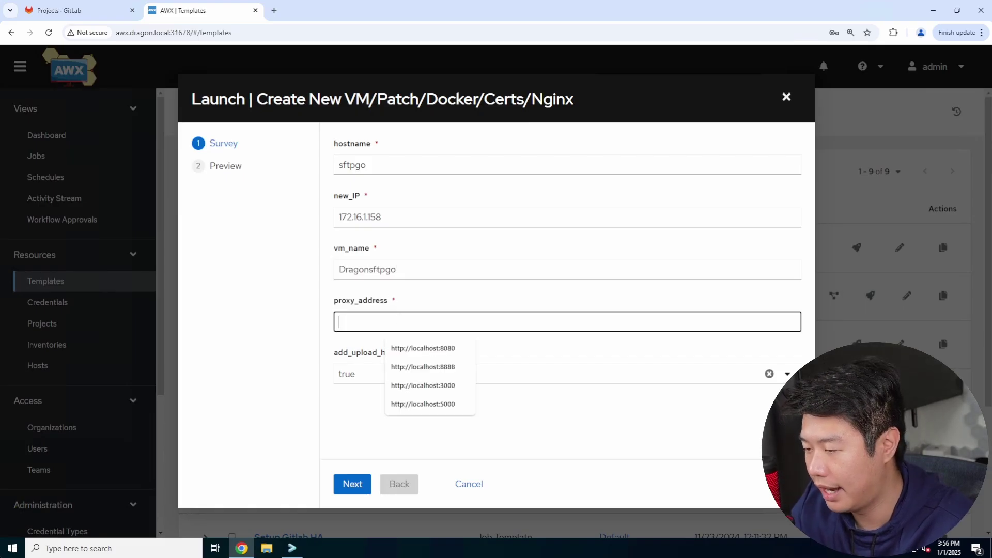
left_click(278, 12)
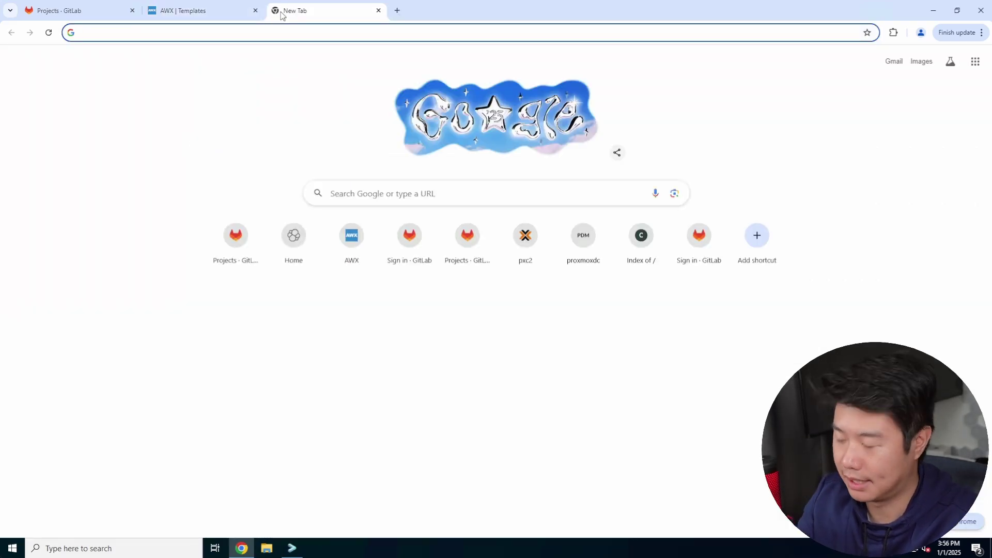
Search 'sftpgo doc' and open the SFTPGo Docker documentation page.
type("sftpgo dock")
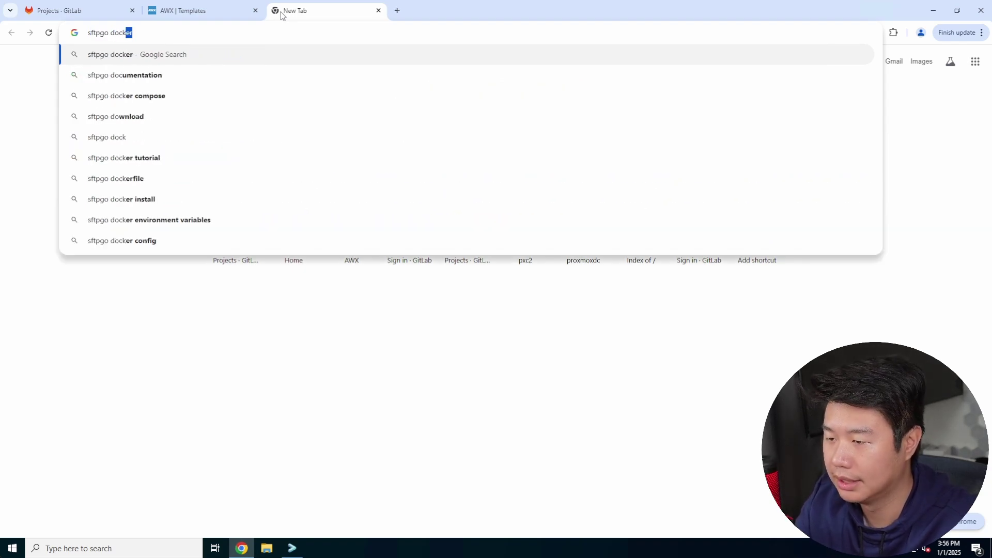
key("Return")
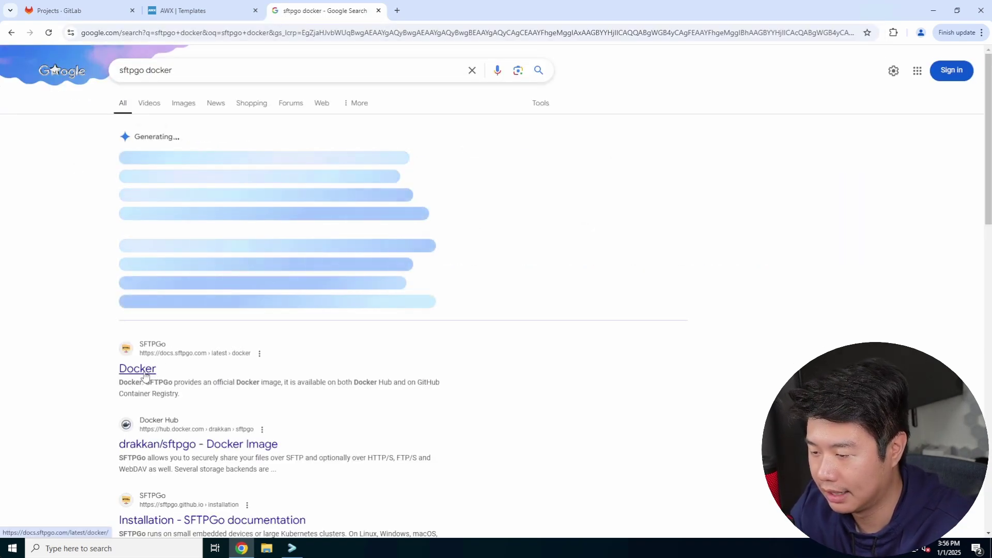
left_click(145, 369)
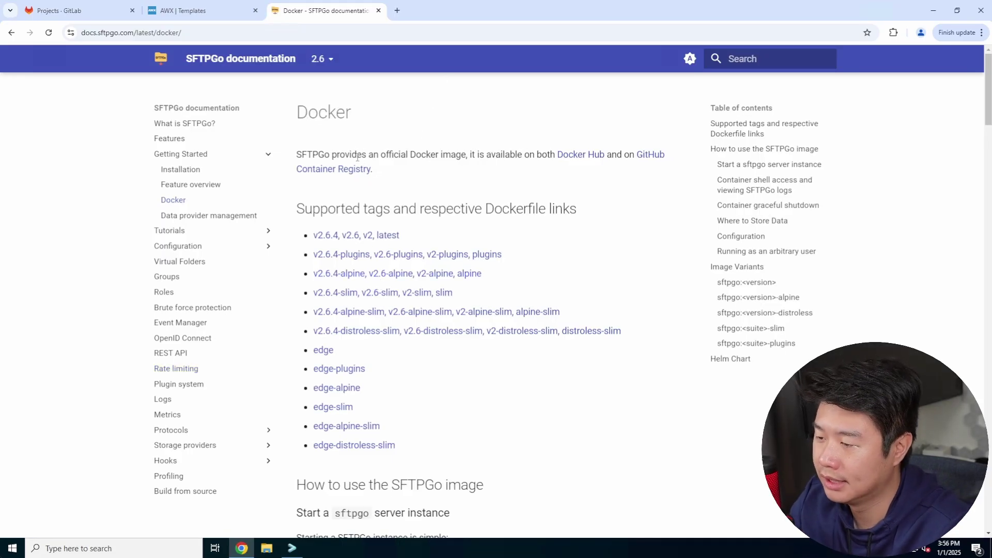
left_click_drag(321, 153, 497, 155)
left_click(515, 181)
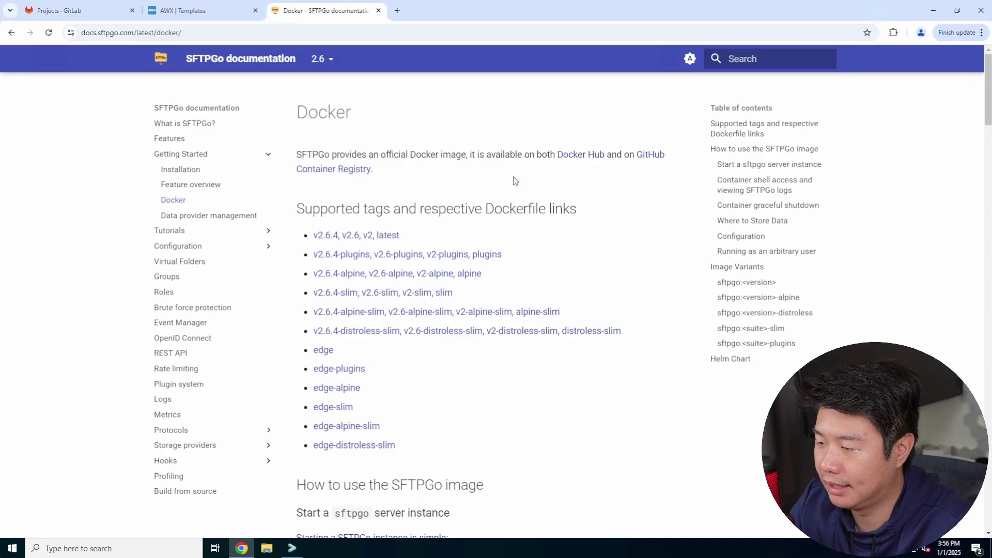
Find and select the basic docker run command under 'How to use the SFTPGo image'.
scroll(515, 181, "down", 4)
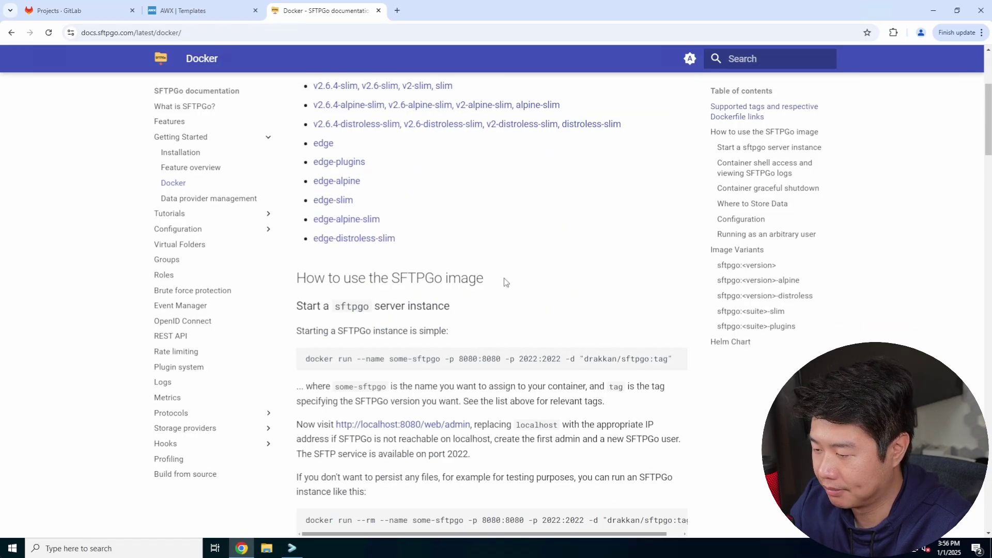
left_click_drag(307, 361, 669, 359)
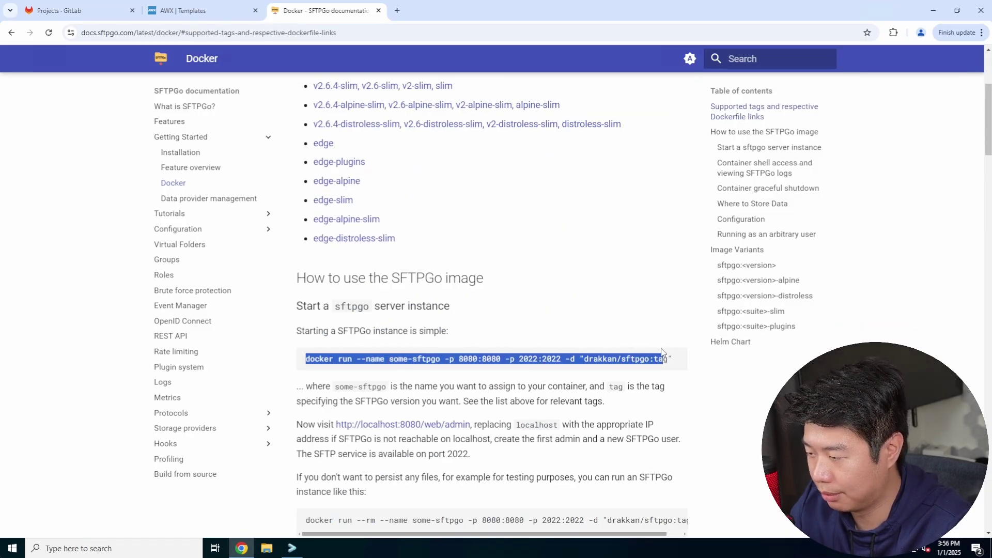
left_click(665, 360)
scroll(665, 360, "down", 1)
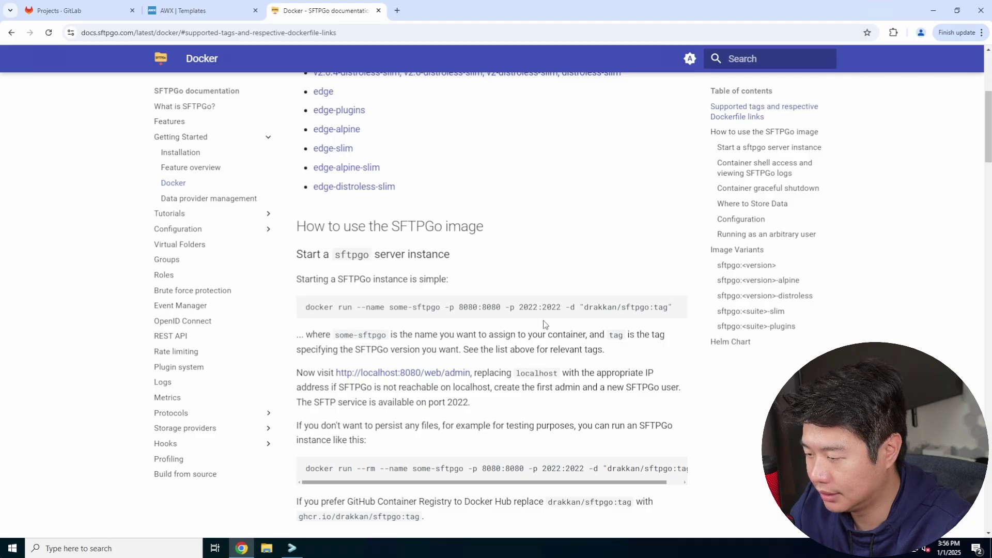
scroll(543, 324, "down", 20)
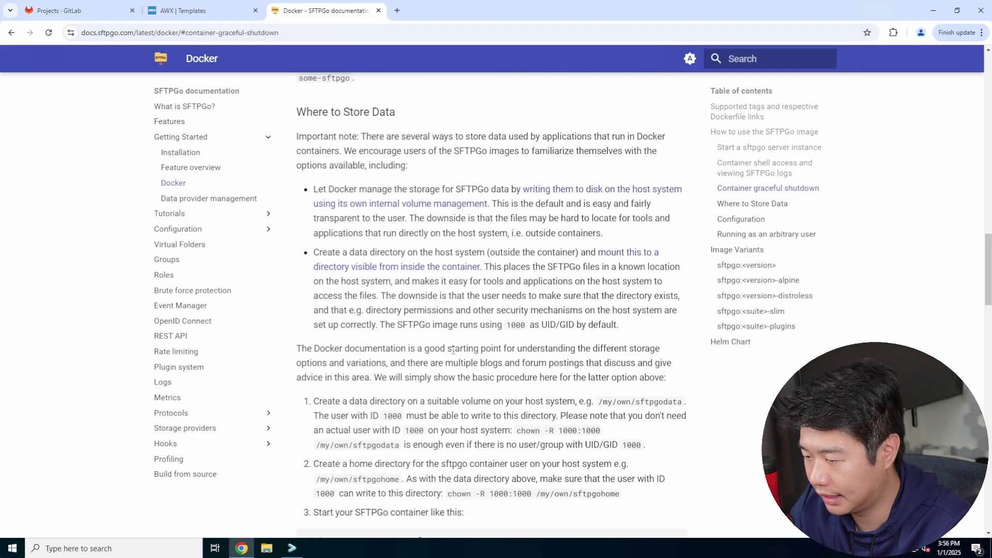
scroll(453, 350, "down", 20)
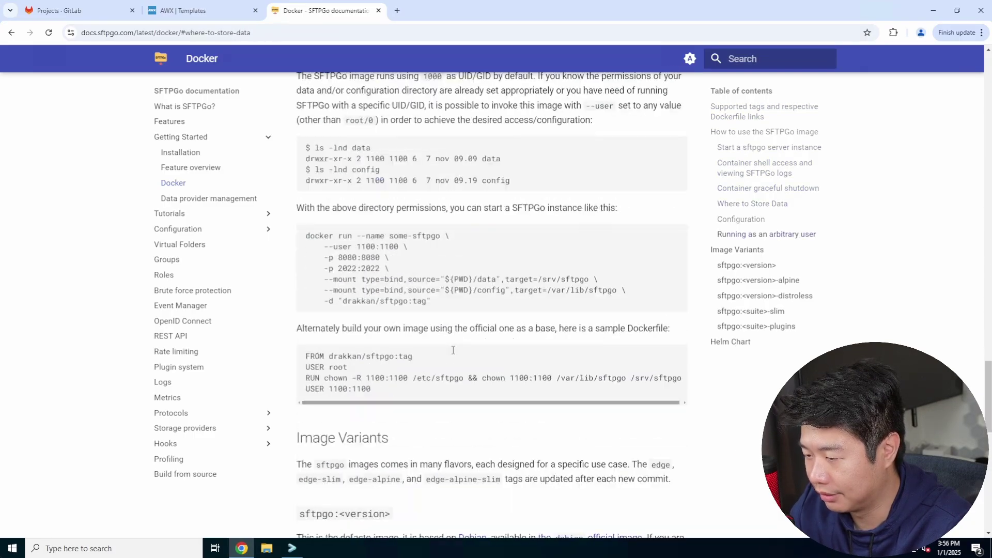
scroll(453, 353, "up", 20)
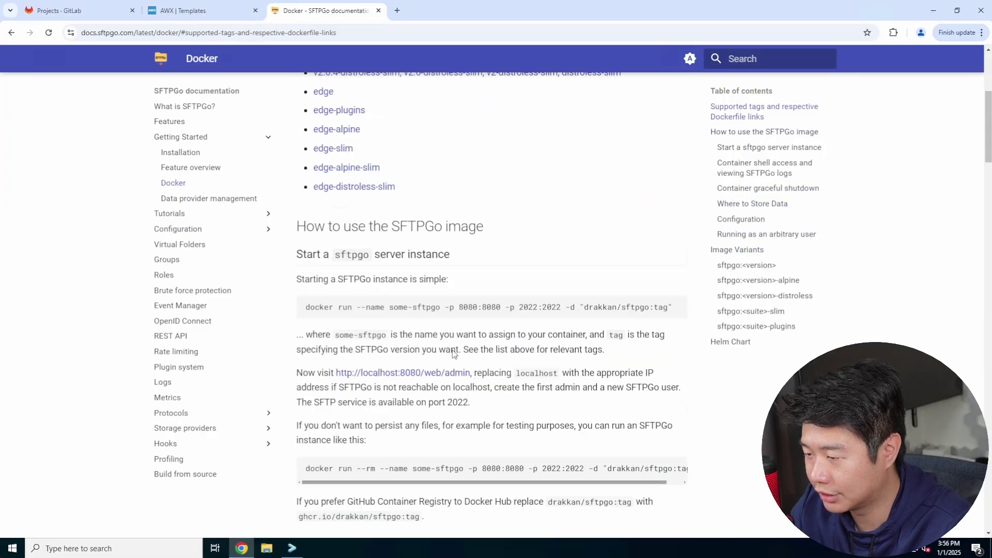
left_click_drag(307, 306, 502, 309)
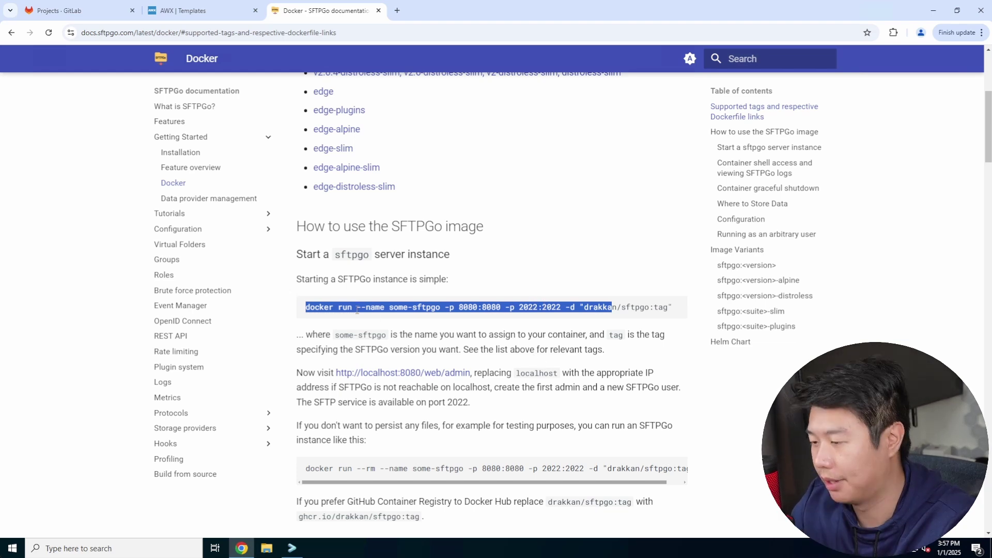
left_click(534, 352)
left_click(190, 10)
type("h")
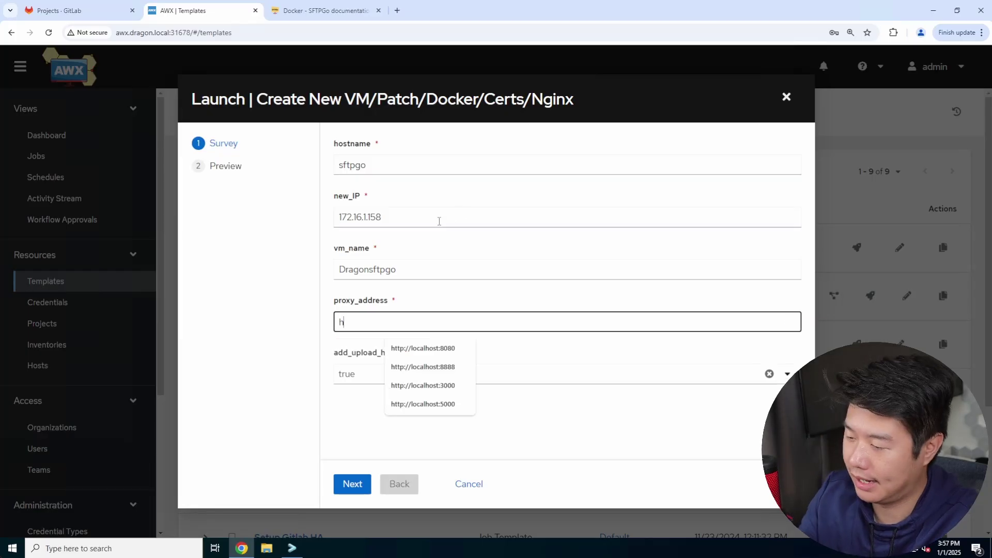
type("ttp://localhost:")
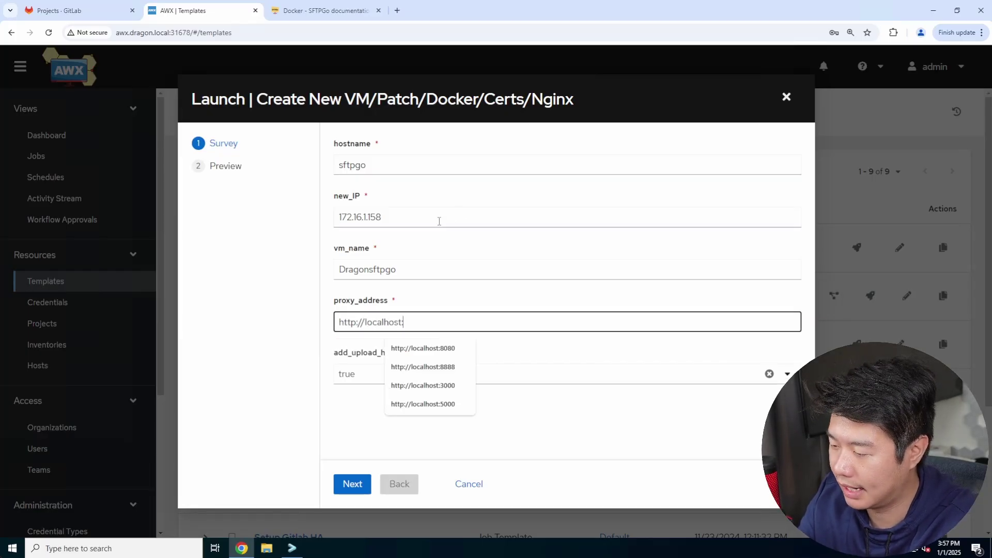
type("8080")
left_click(354, 485)
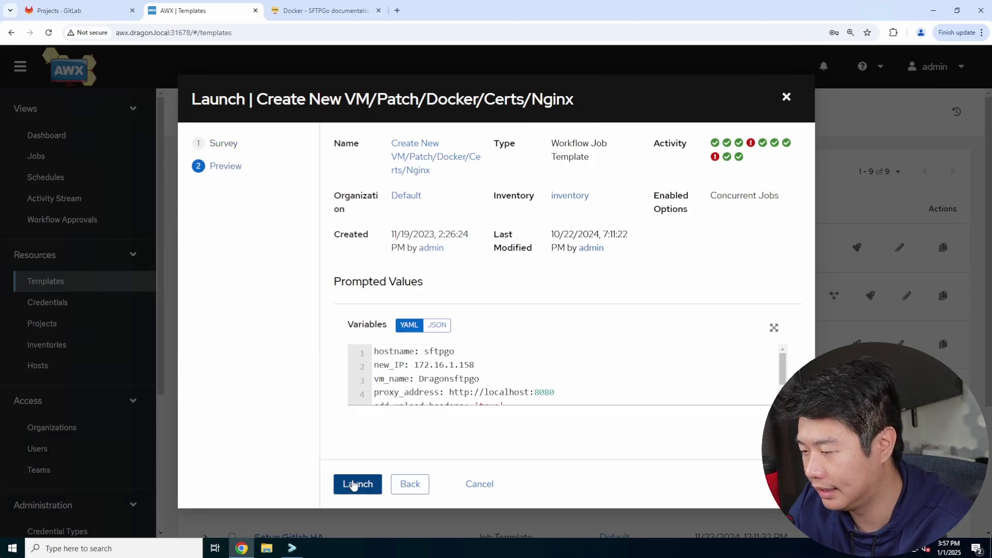
left_click(353, 485)
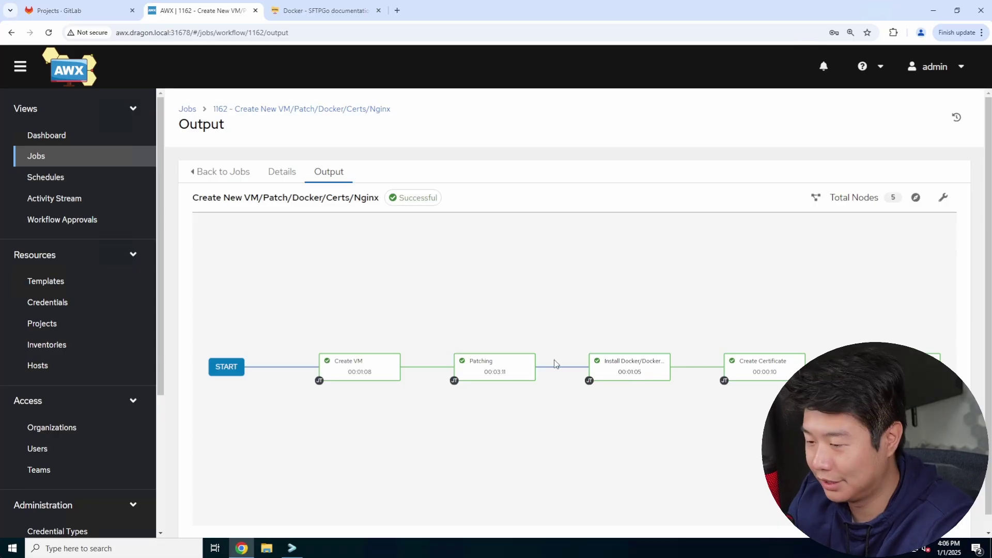
SSH into sftpgo.dragon.local as root, log in, and clear the screen.
left_click(292, 548)
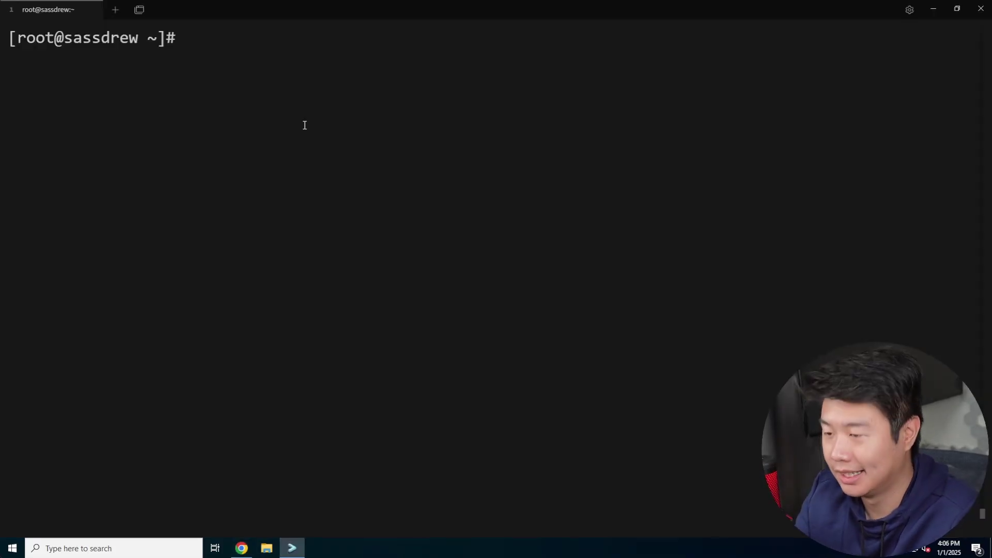
type("ssh root@")
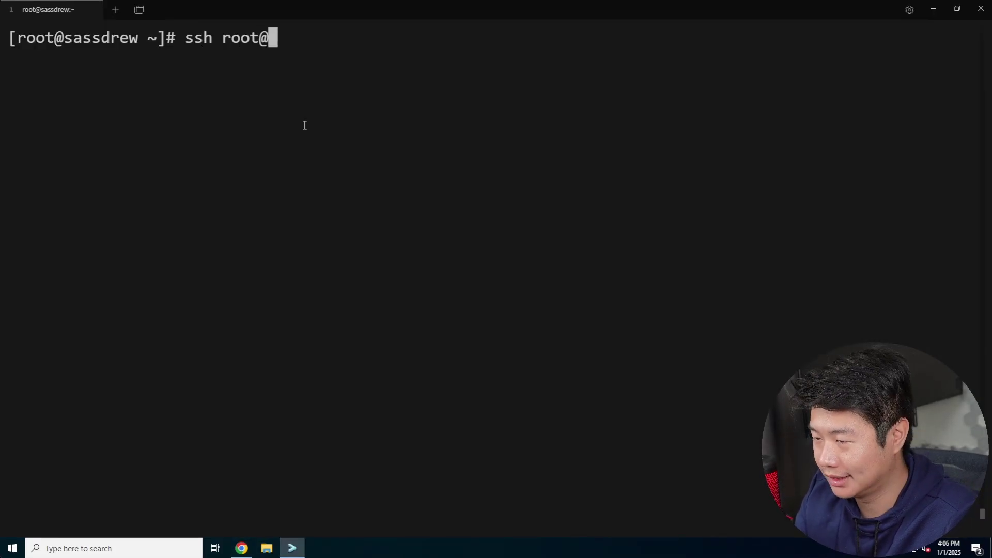
type("sf")
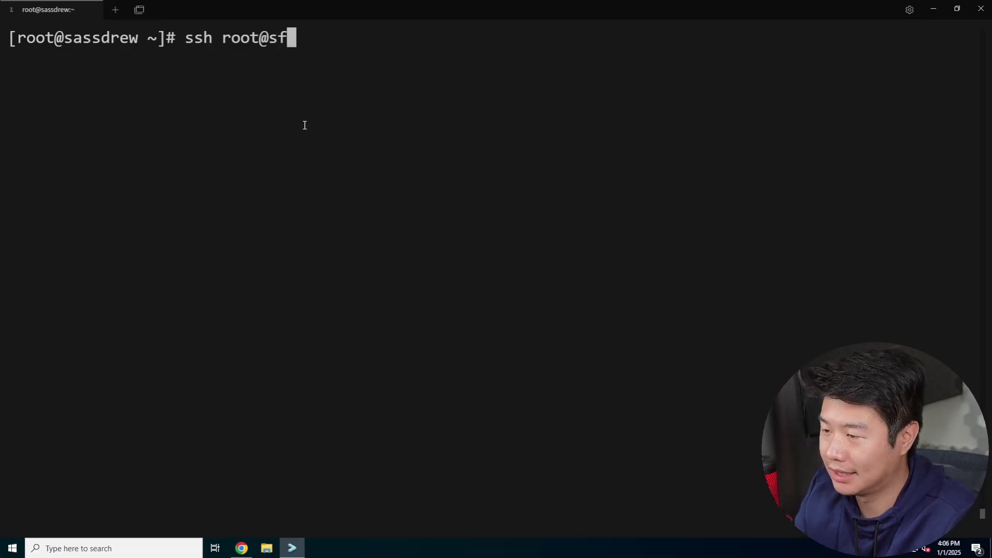
type("tpgo.dragon.local")
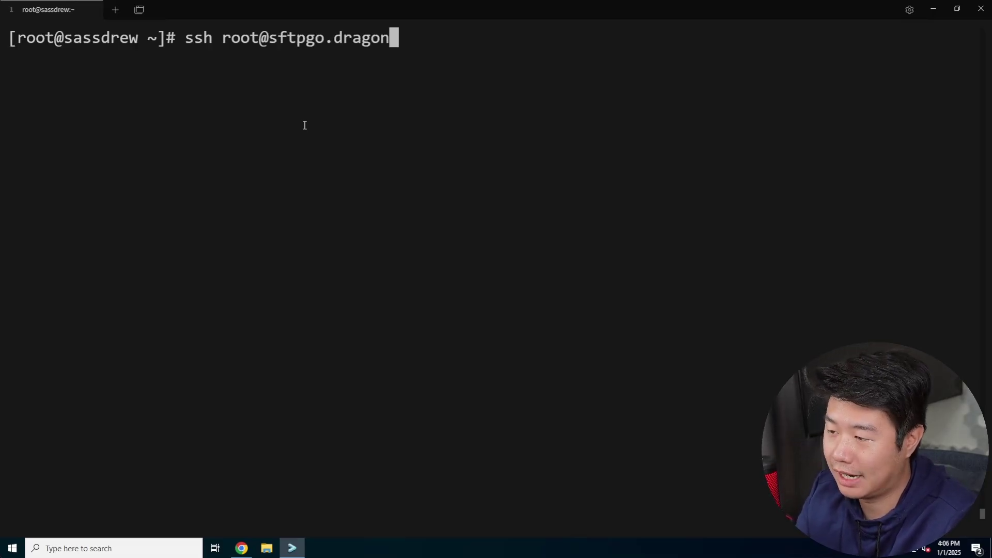
key("Return")
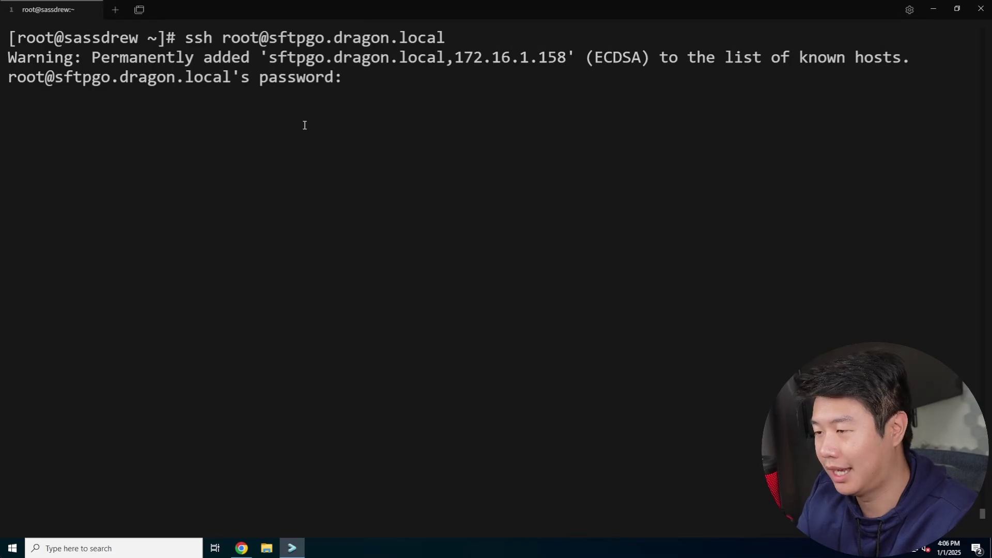
key("Return")
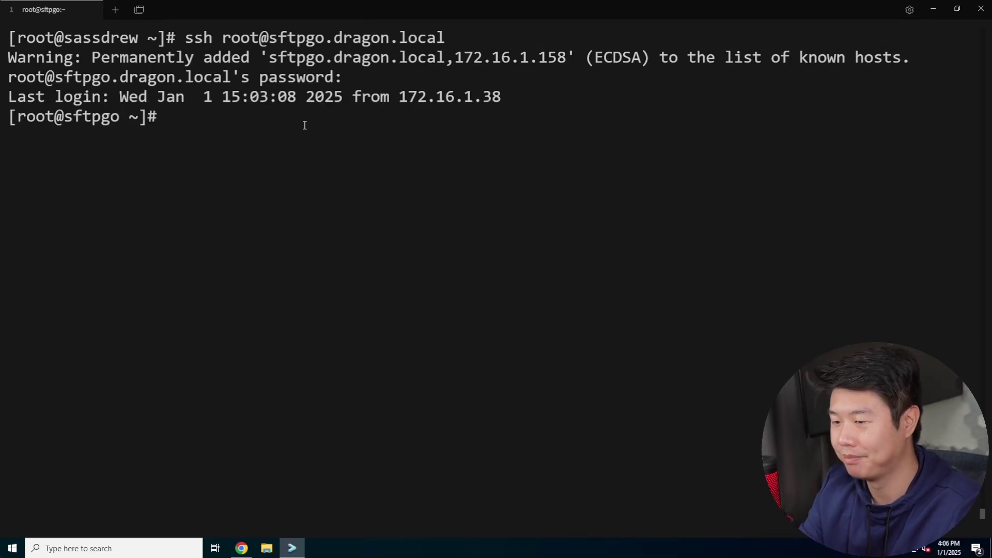
key("ctrl+l")
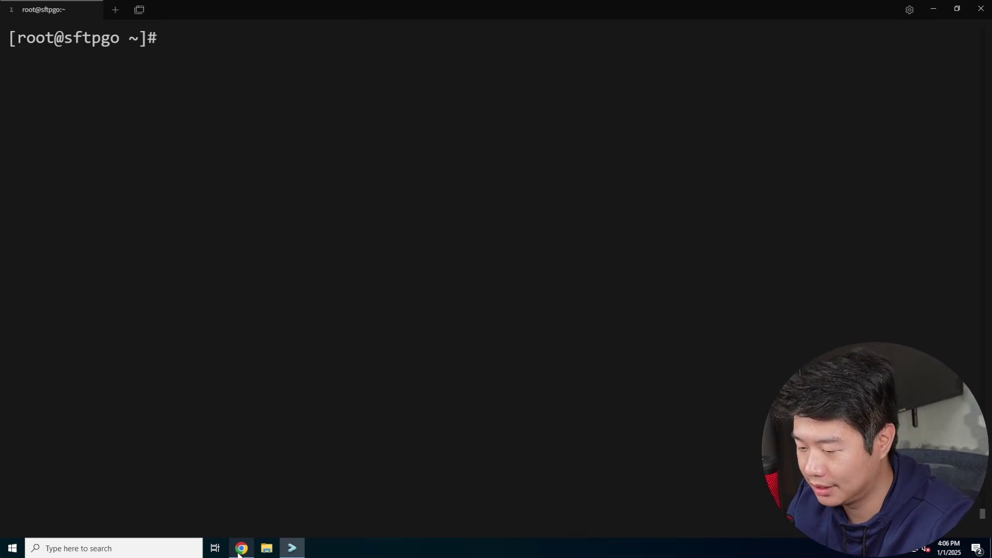
Copy the docker run command from the SFTPGo Docker documentation page.
left_click(241, 549)
left_click(321, 10)
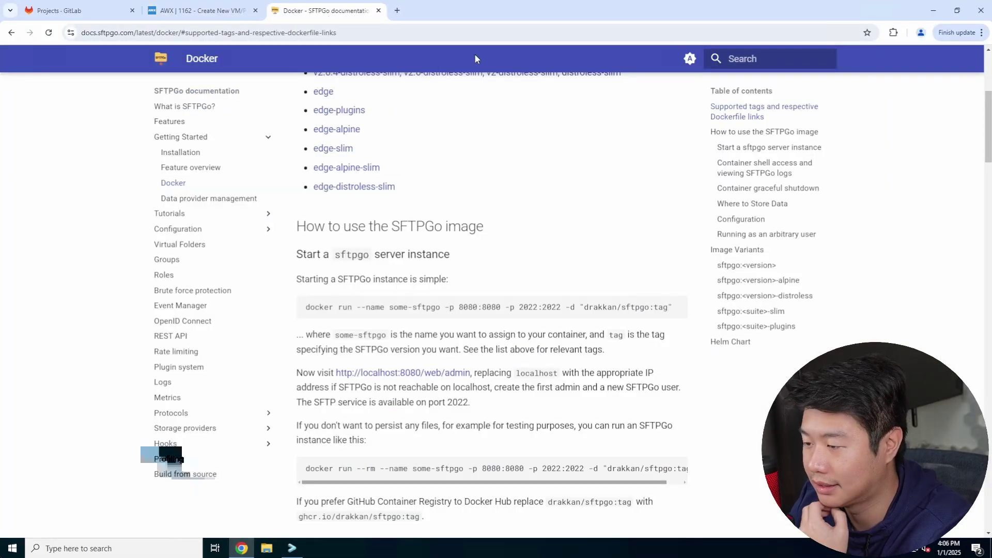
double_click(430, 306)
left_click(431, 306)
right_click(440, 309)
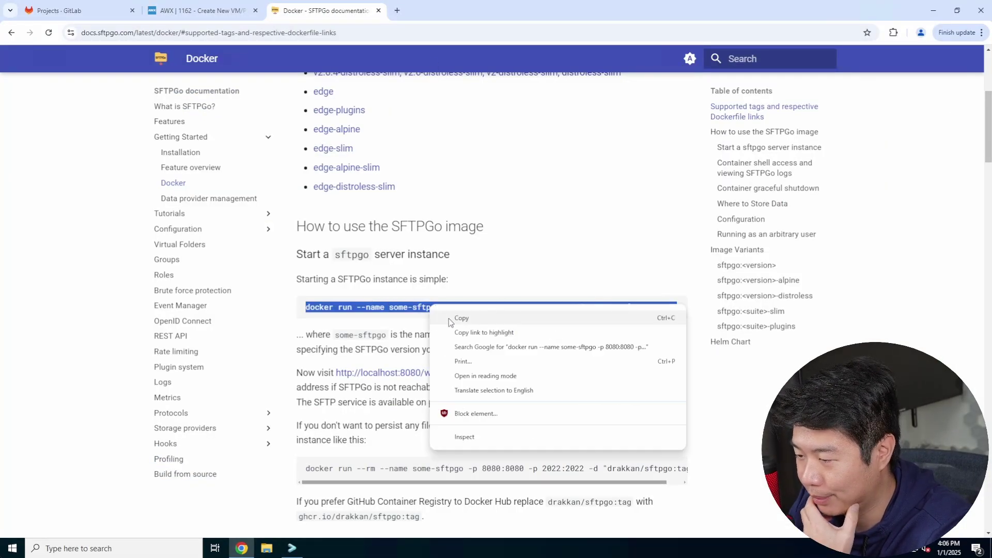
left_click(449, 319)
left_click(292, 548)
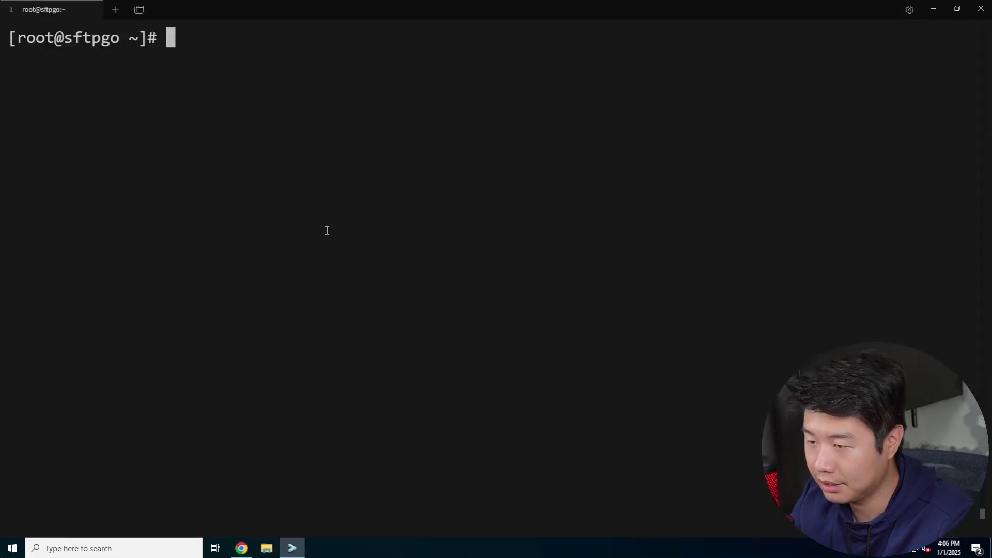
Create a new start_docker.sh file in vi.
type("vi doc")
key("BackSpace")
key("BackSpace")
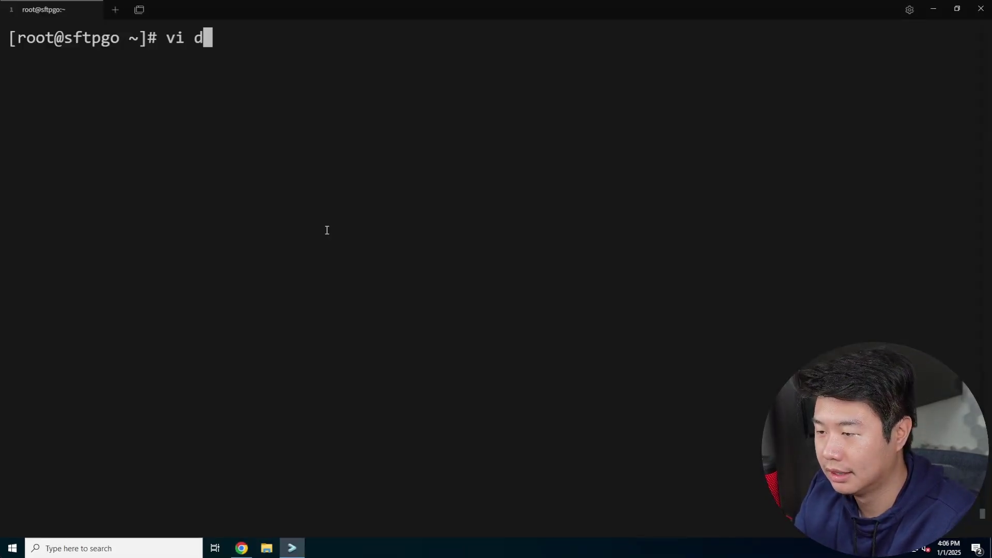
key("BackSpace")
type("start_docker.sh")
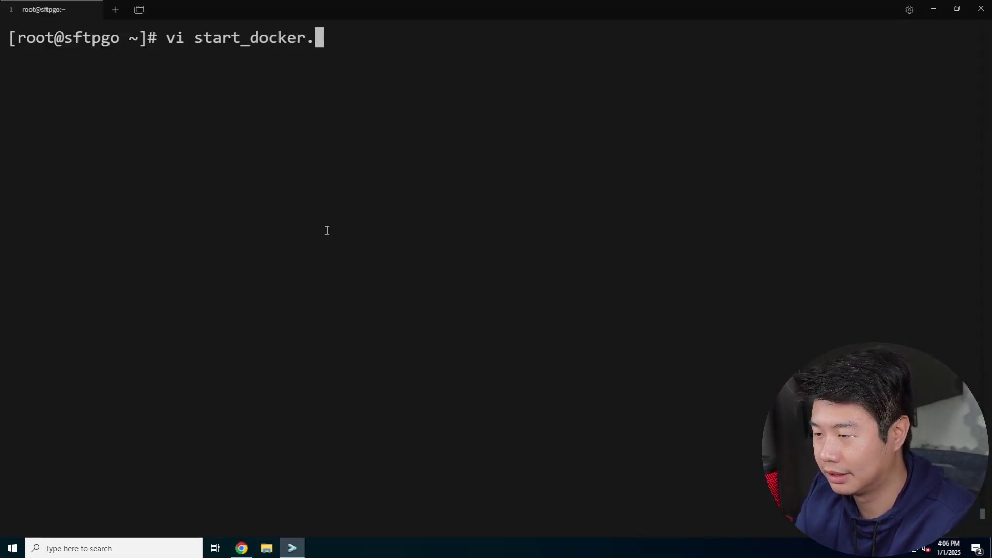
key("Return")
Write a #!/bin/bash shebang and paste the docker run command into the script.
type("i#!/bin/bash")
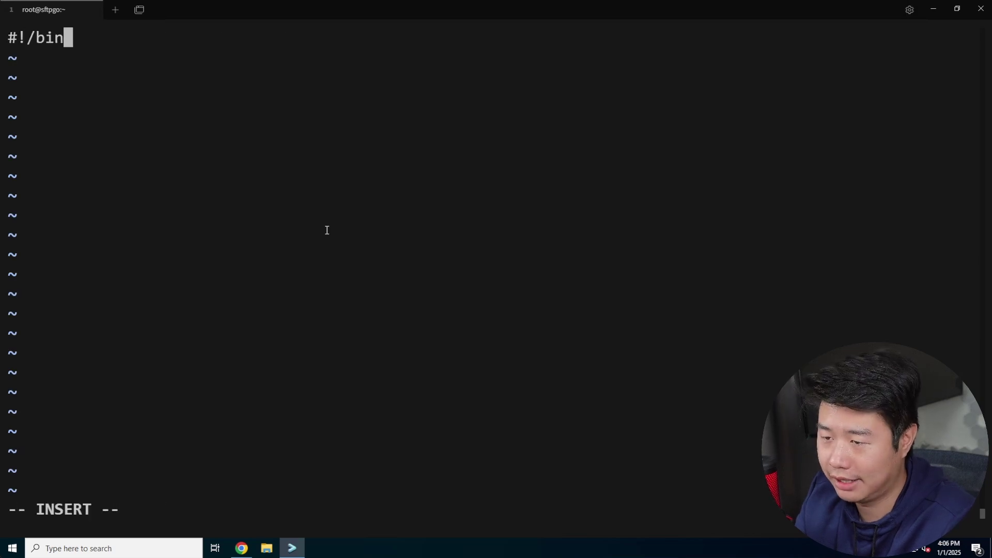
key("Return")
key("Return")
key("ctrl+v")
key("ctrl+v")
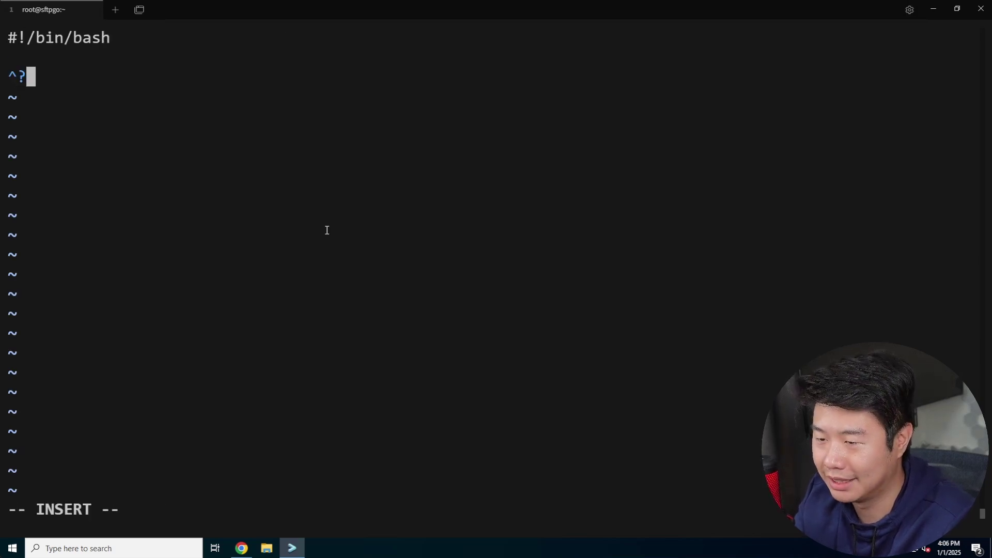
key("BackSpace")
key("ctrl+shift+v")
key("Return")
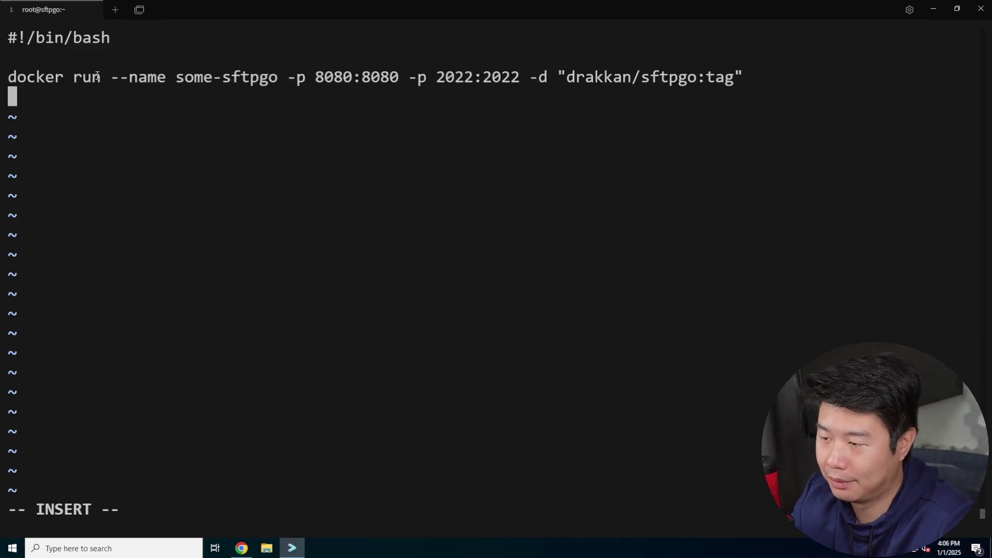
left_click_drag(176, 76, 371, 78)
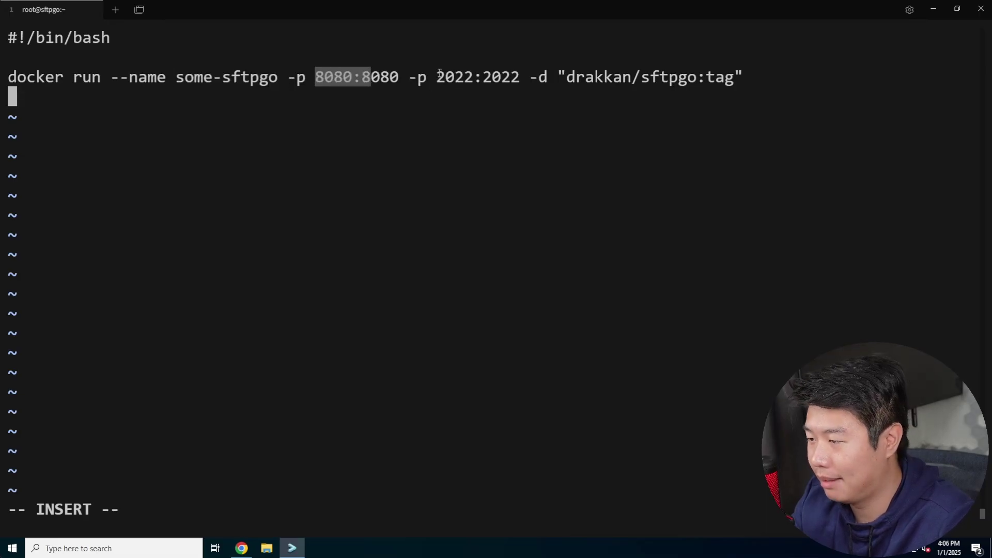
key("Escape")
key("Escape")
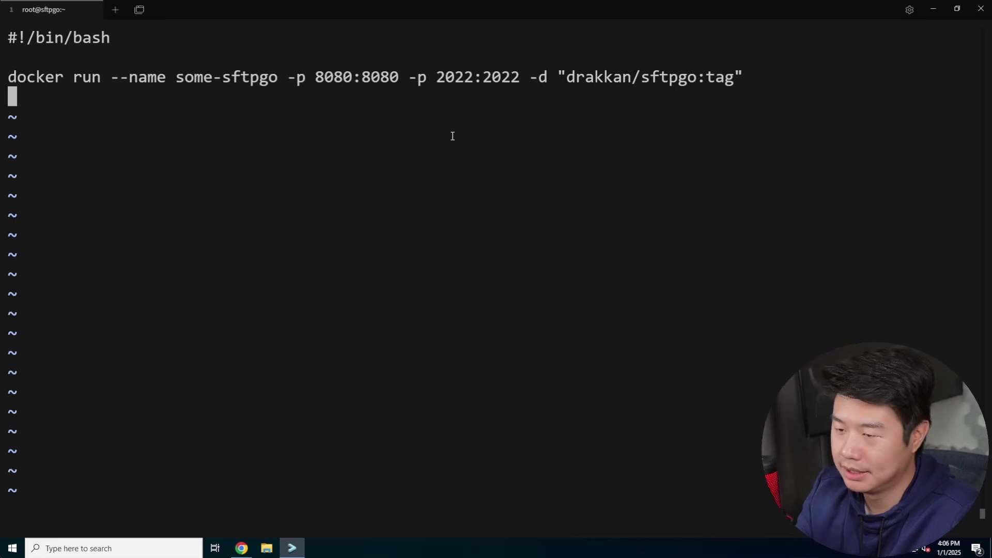
Save start_docker.sh with :wq and make it executable with chmod +x.
type(":wq")
key("Return")
type("chmdo")
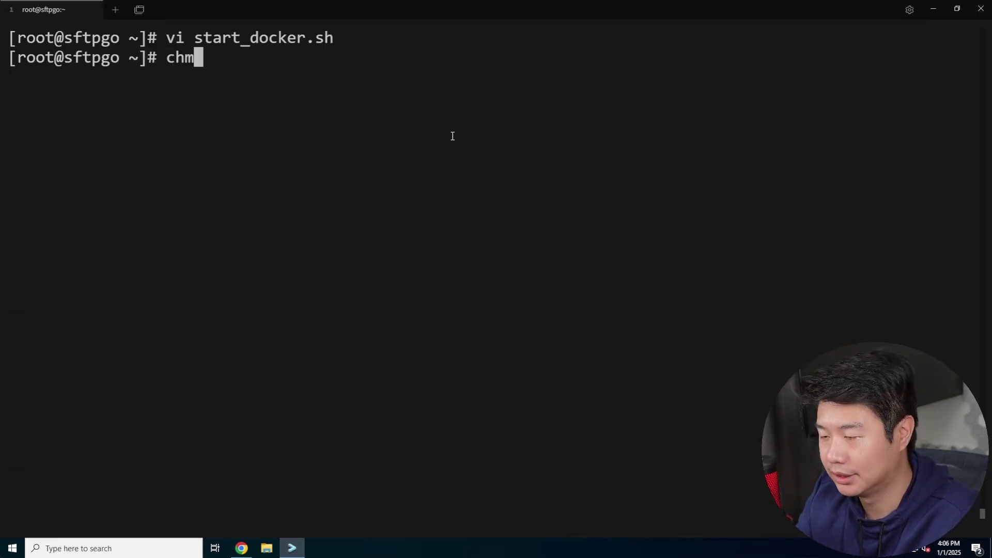
key("BackSpace")
key("BackSpace")
type("od +x star")
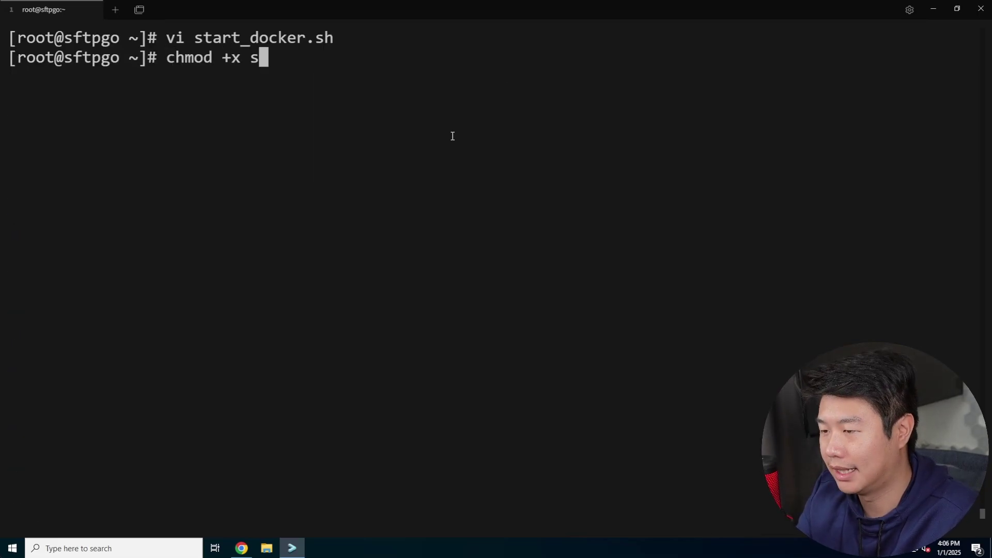
key("Tab")
key("Return")
Discard the unrun ./start_docker.sh line and reopen the script in vi.
type("./star")
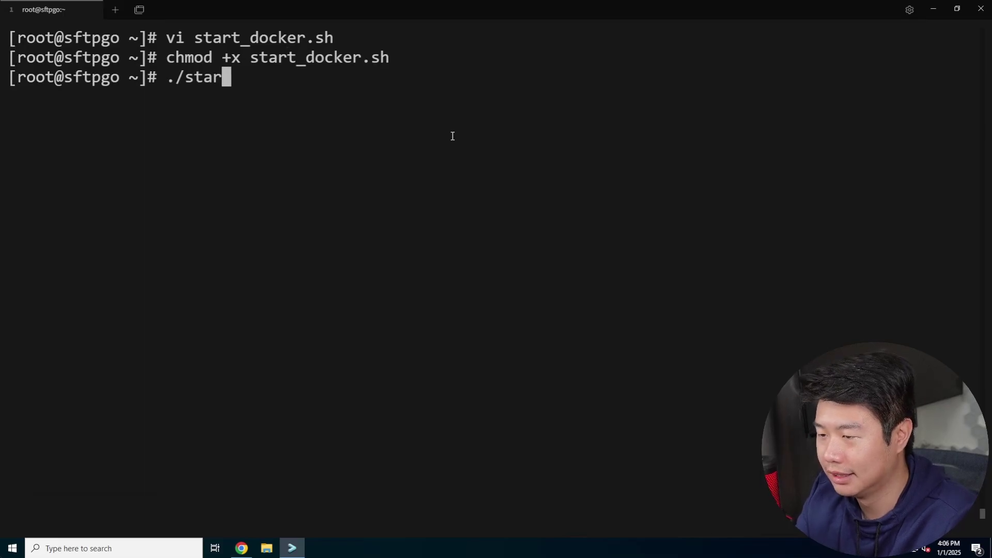
type("t")
key("Tab")
key("ctrl+l")
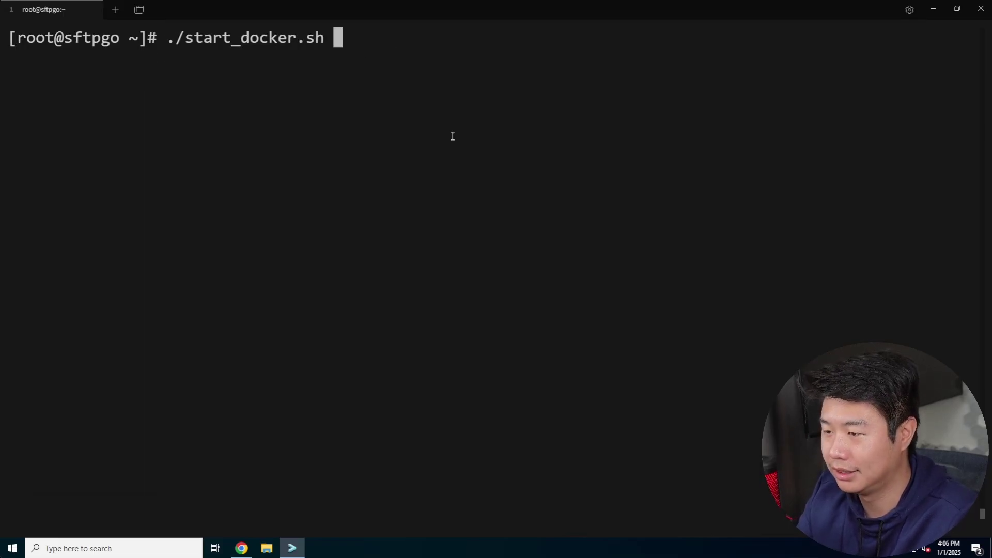
key("ctrl+u")
type("vi star")
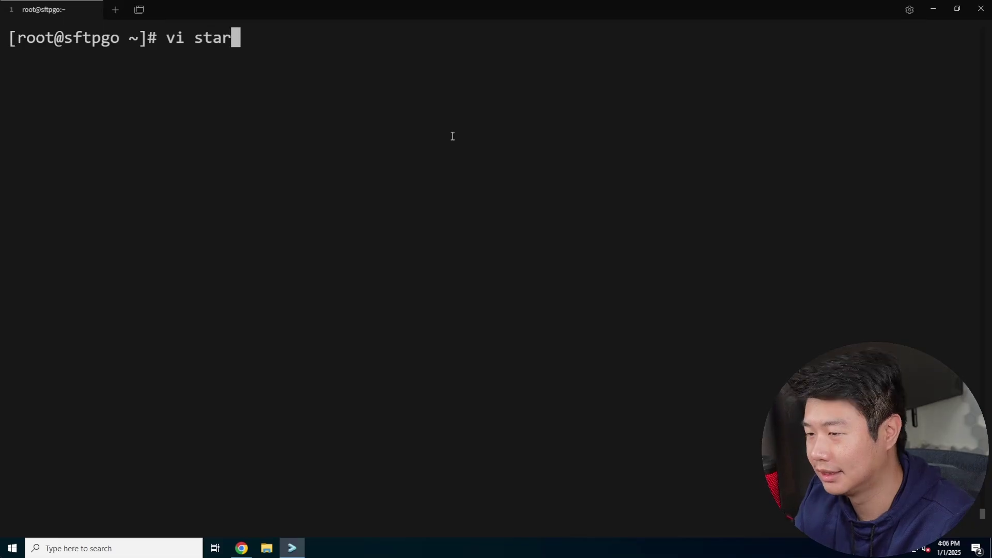
key("Tab")
key("Return")
key("j")
key("j")
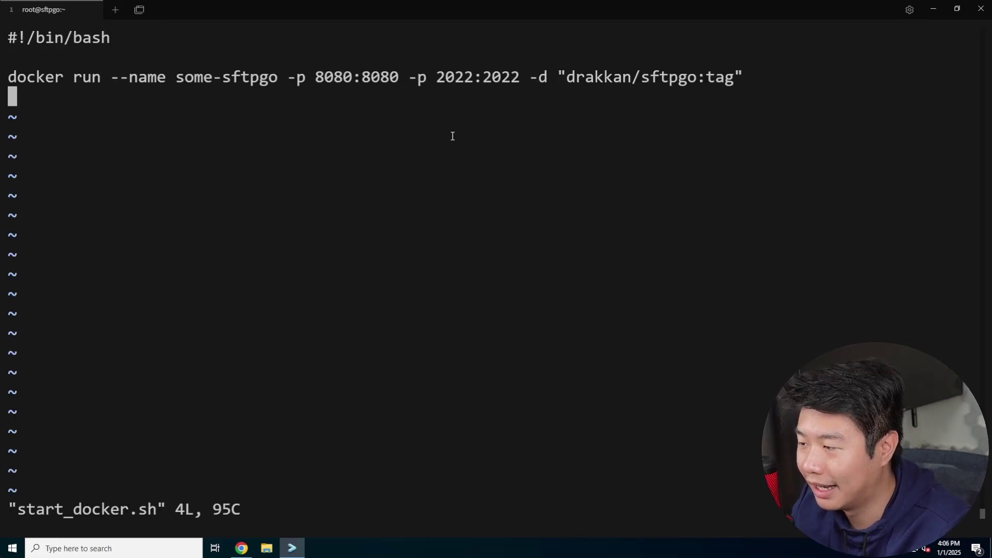
Quit vi with :q! without saving start_docker.sh.
double_click(539, 77)
left_click(584, 129)
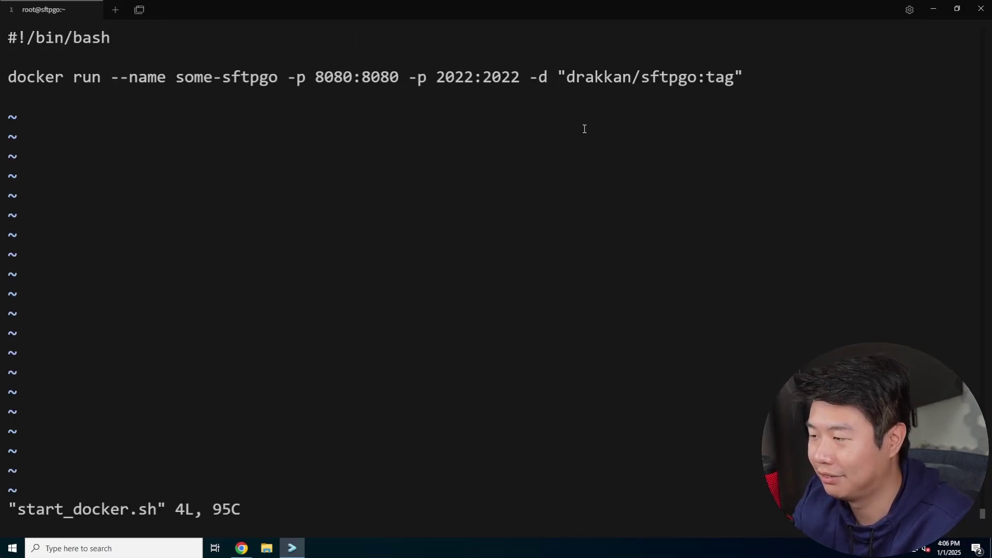
type(":q!")
key("Return")
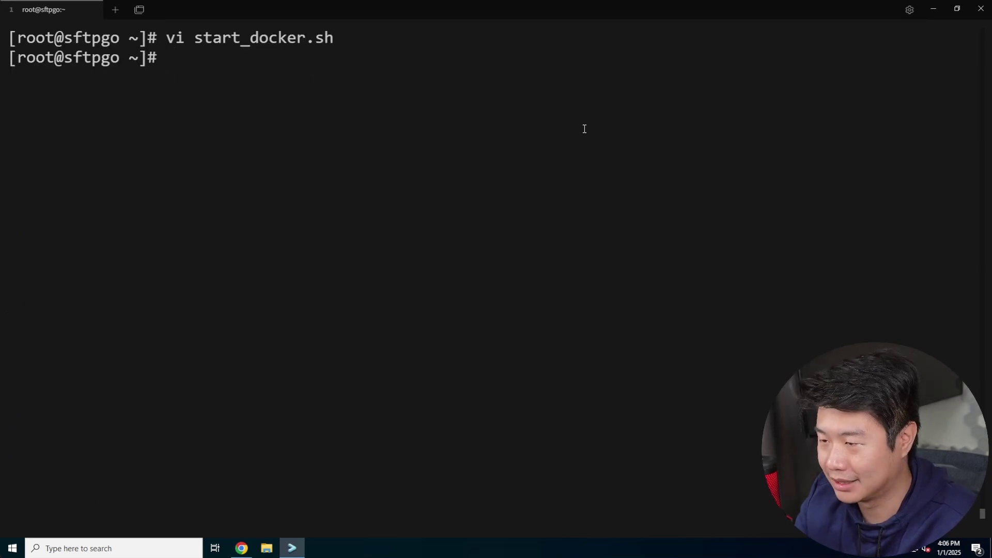
Run ./start_docker.sh; it fails because image drakkan/sftpgo:tag is not found.
key("Up")
key("Up")
key("Down")
key("Down")
type("./")
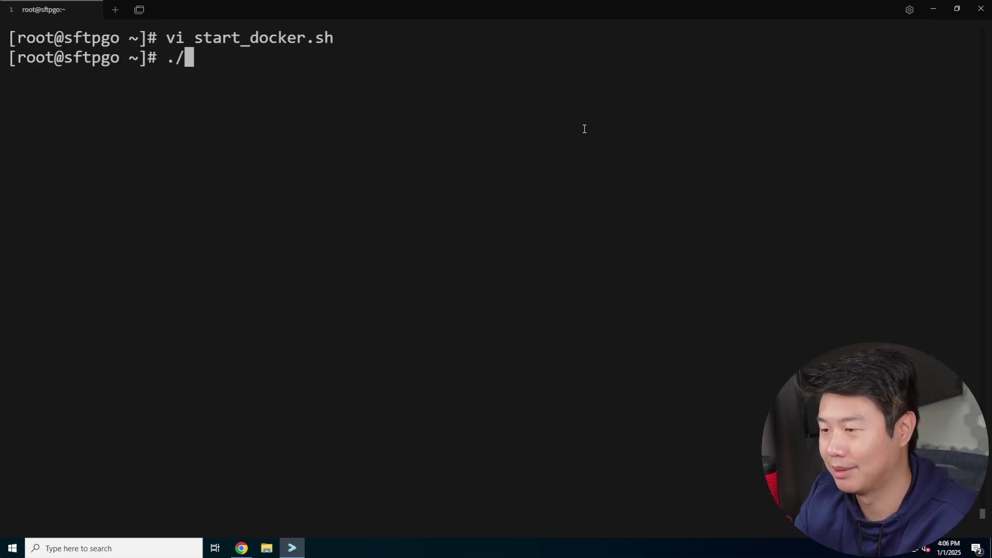
type("sta")
key("Tab")
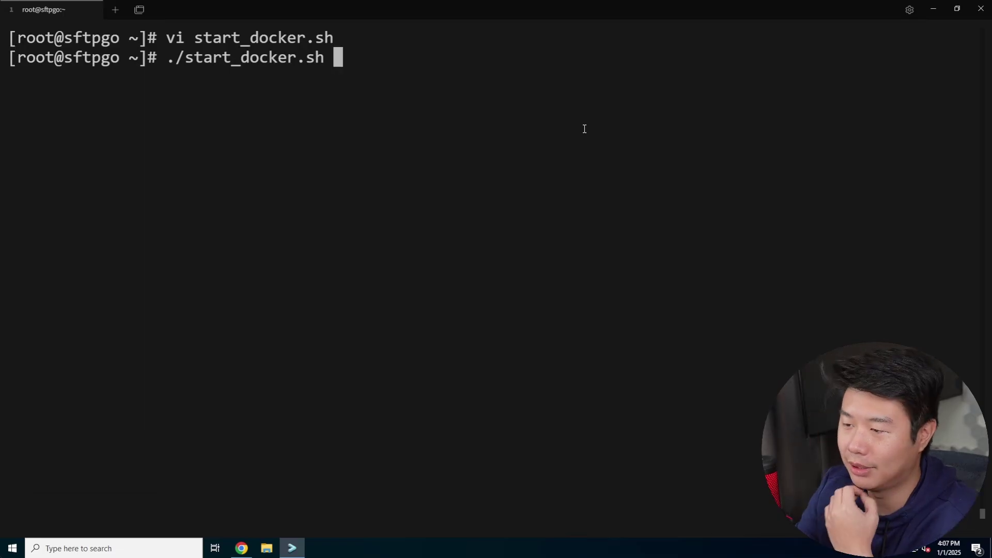
key("Return")
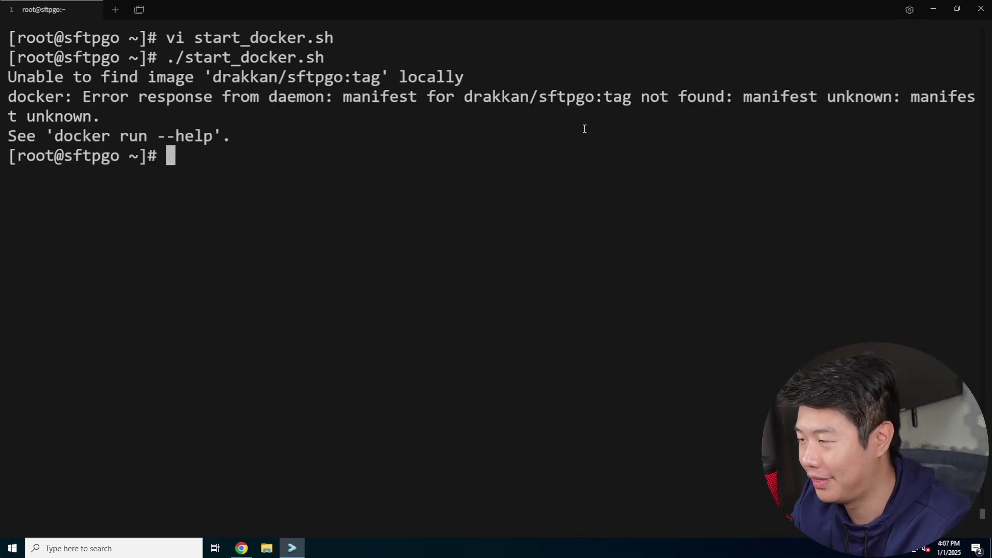
key("Up")
In vi, change the image tag in start_docker.sh from tag to latest and save with :x.
key("Up")
key("Return")
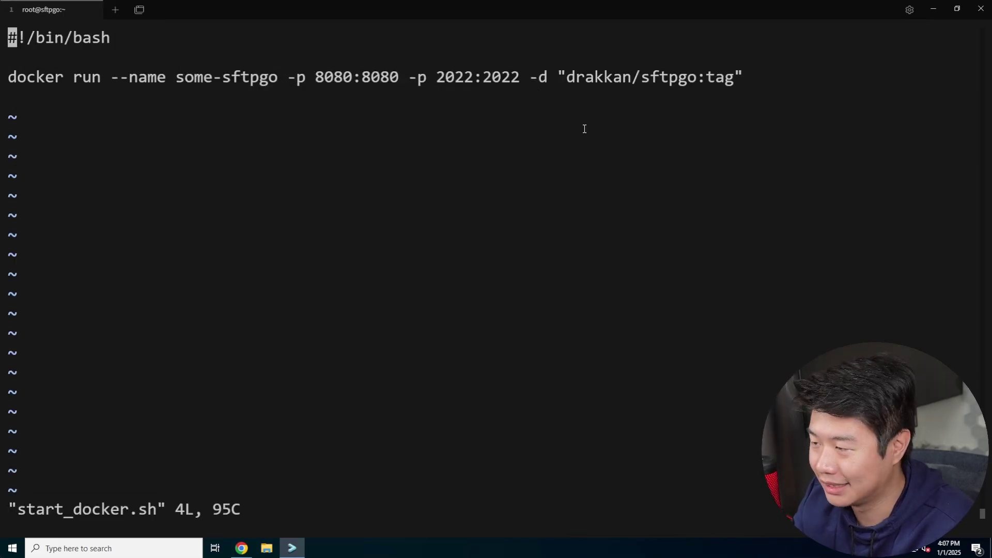
key("Down")
key("Down")
key("Down")
key("Up")
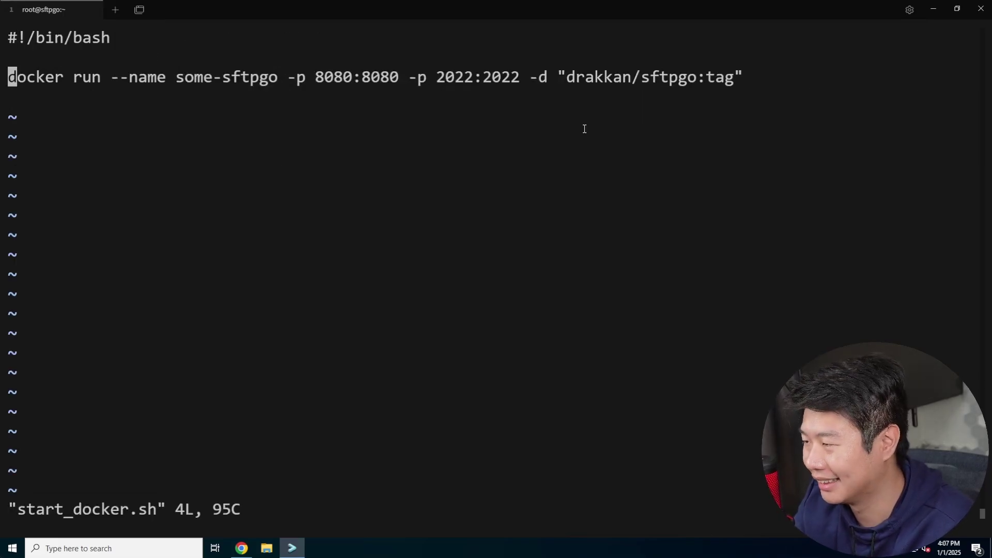
key("Right")
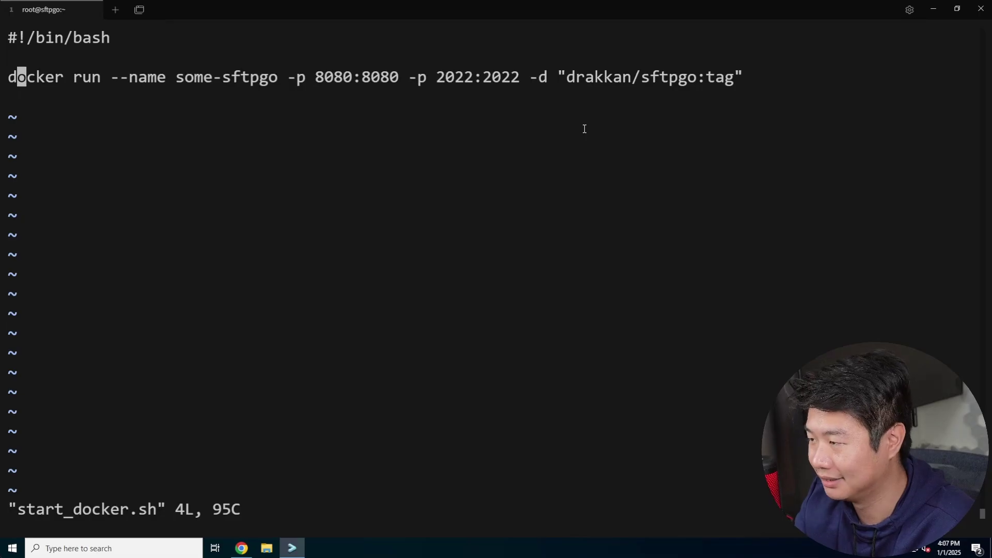
key("Right")
key("Right")
key("Right")
key("Right")
key("Right")
key("Right")
key("Right")
key("Right")
key("Right")
key("Right")
key("Right")
key("Right")
key("Right")
key("Right")
key("Right")
key("Right")
key("Right")
key("Right")
key("Right")
key("Right")
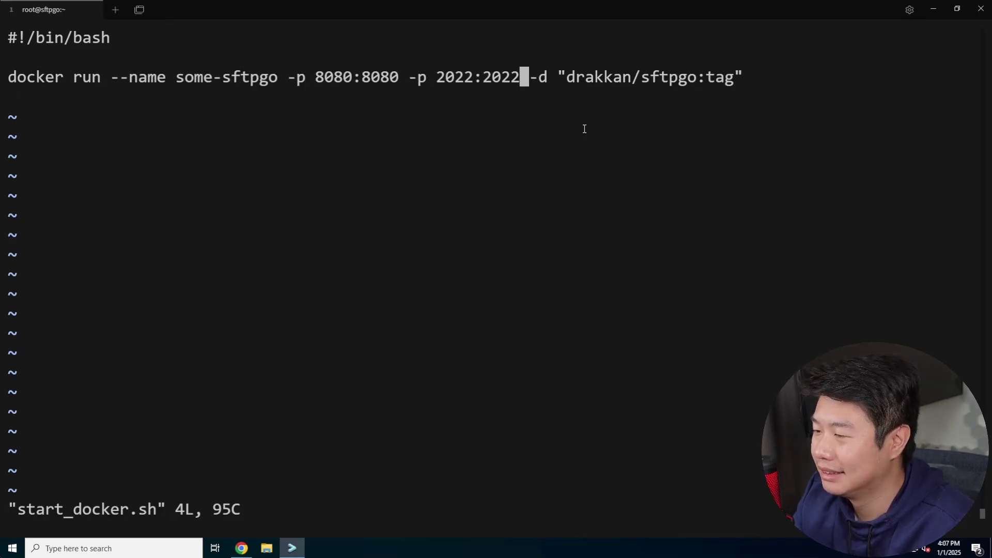
key("Right")
key("Right")
key("Right")
key("Right")
key("Right")
key("Right")
key("Right")
key("Right")
key("Right")
key("Right")
key("Right")
key("Right")
key("Right")
key("Right")
key("Right")
key("Right")
key("Right")
key("Right")
key("Right")
key("Right")
key("i")
key("BackSpace")
key("BackSpace")
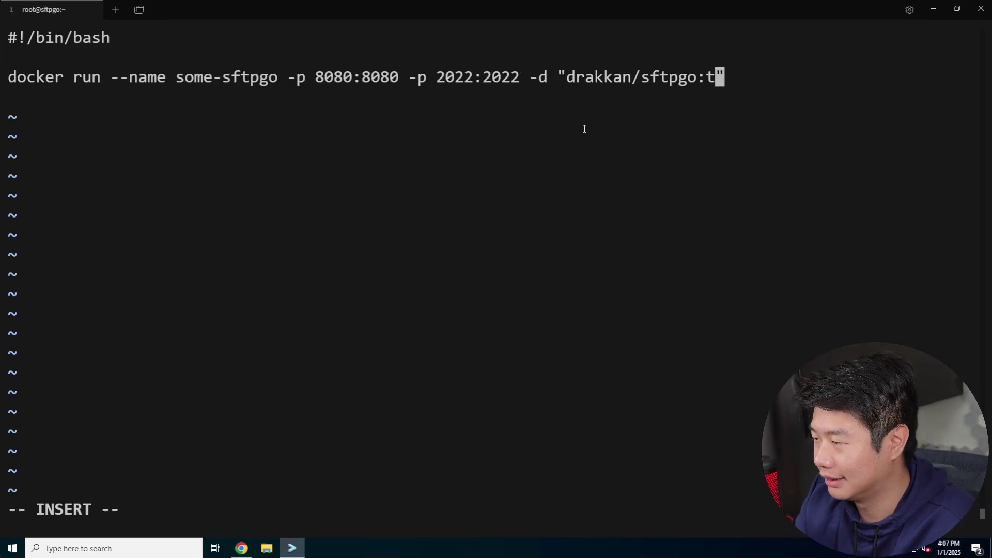
key("BackSpace")
type("latest")
key("Escape")
type(":x")
key("Return")
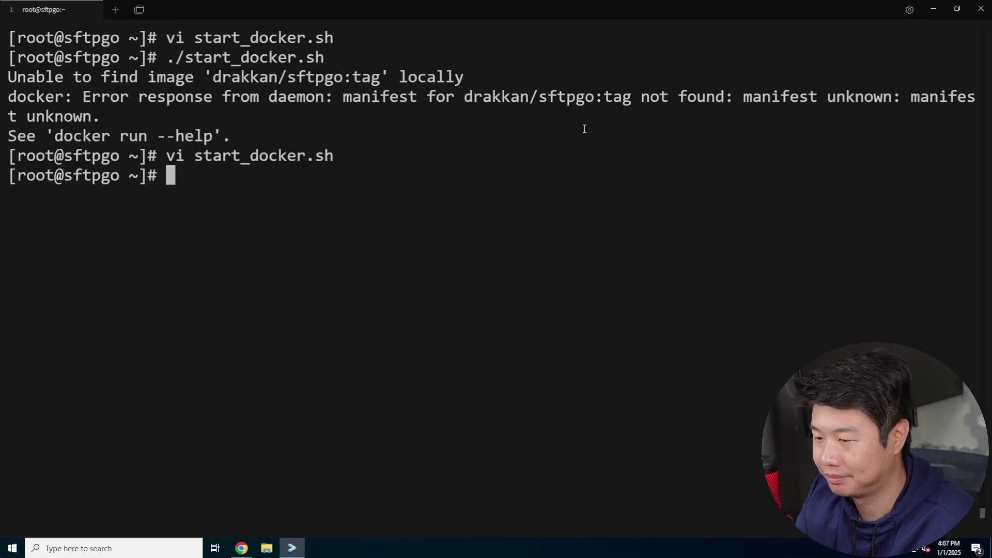
Rerun ./start_docker.sh to pull drakkan/sftpgo:latest and start the container, then clear the screen.
type("./sta")
key("Tab")
key("ctrl+l")
key("Return")
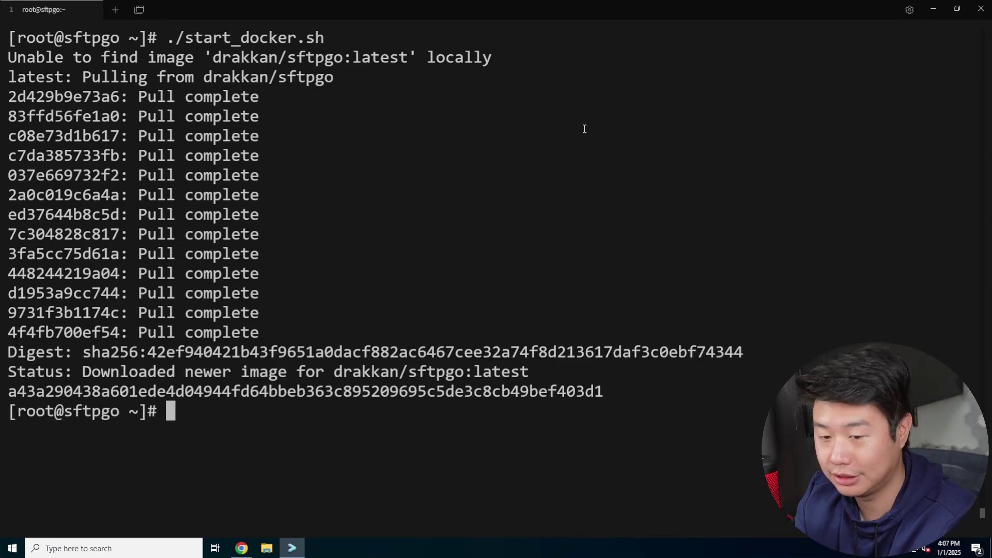
key("ctrl+l")
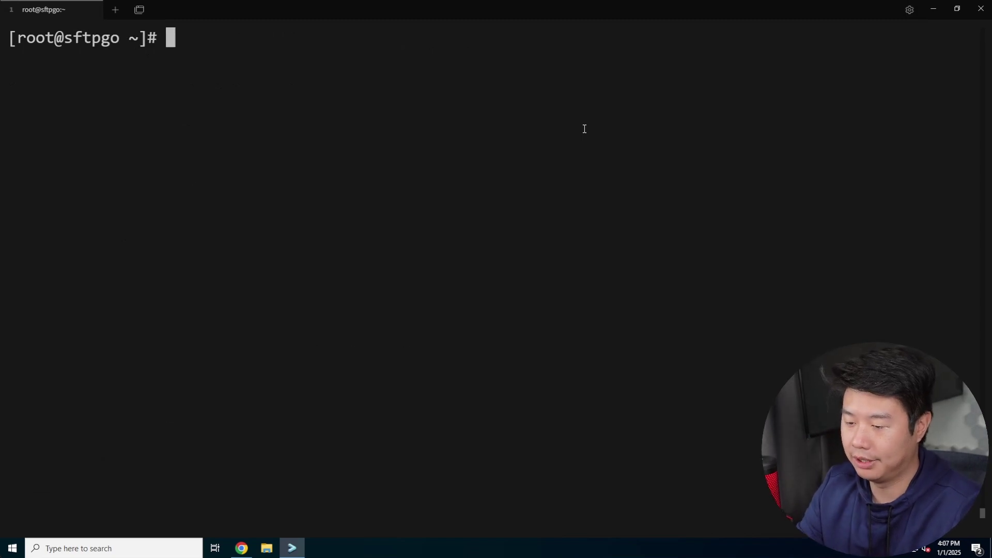
left_click(241, 549)
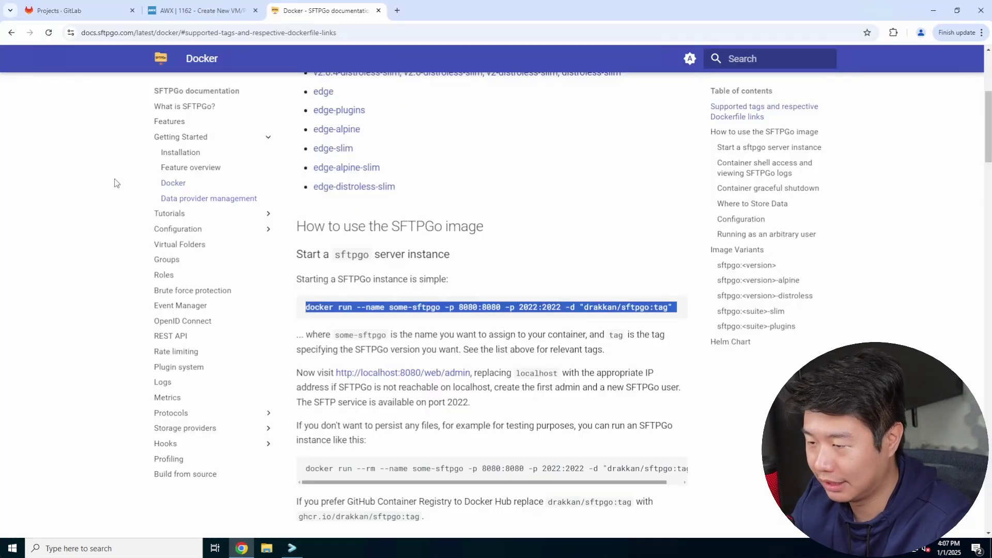
key("ctrl+t")
type("https")
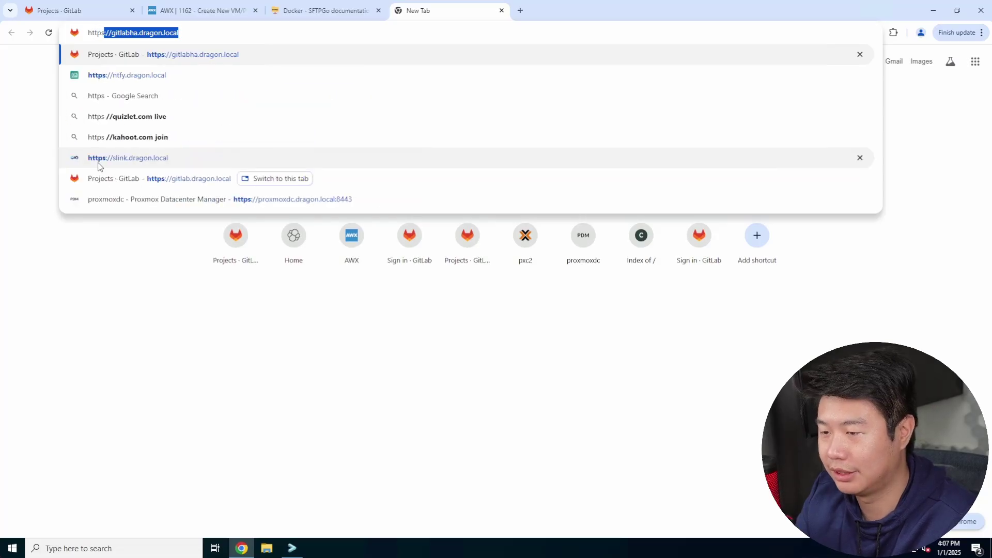
type("://sftpgo.")
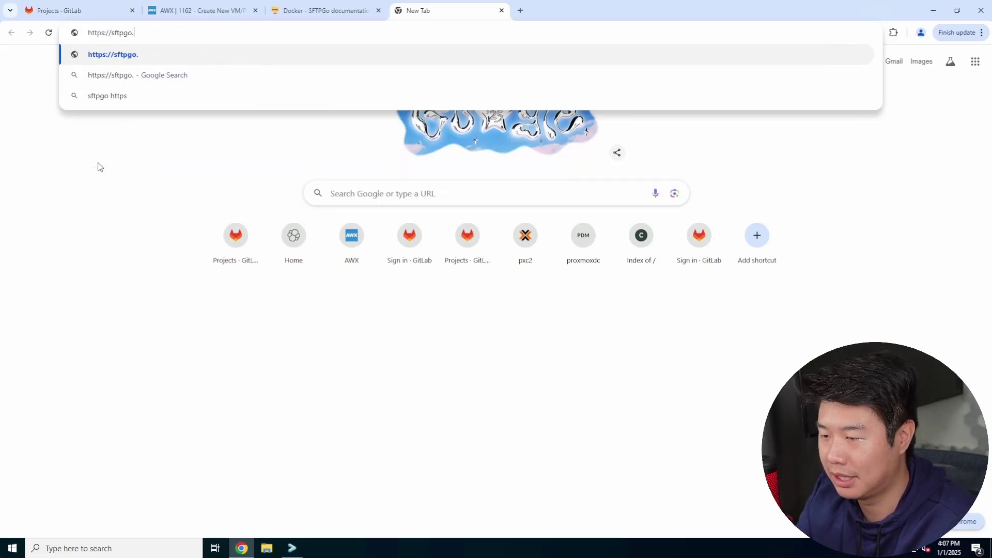
type("dragon.local")
key("Return")
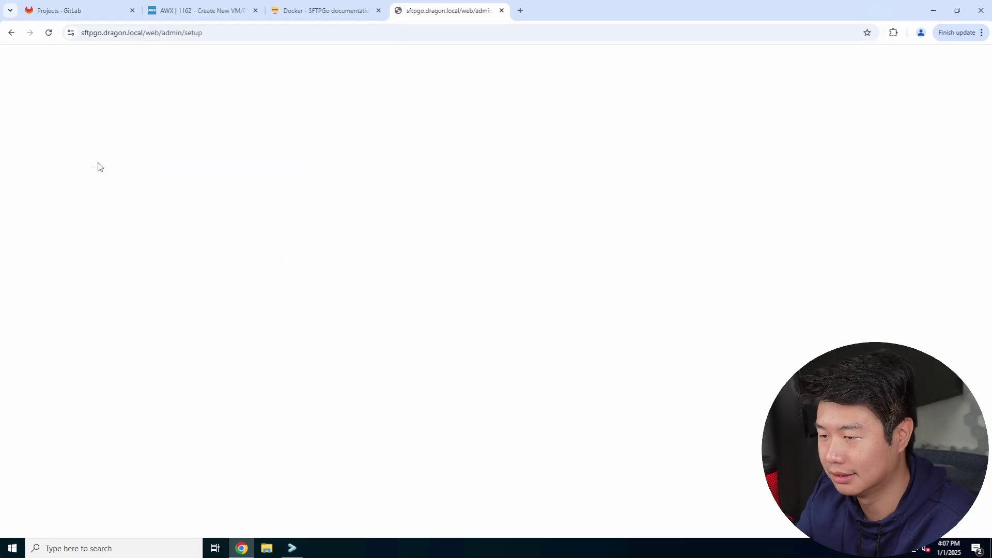
Create the initial admin account with a password and sign in, declining to save the password.
left_click(479, 269)
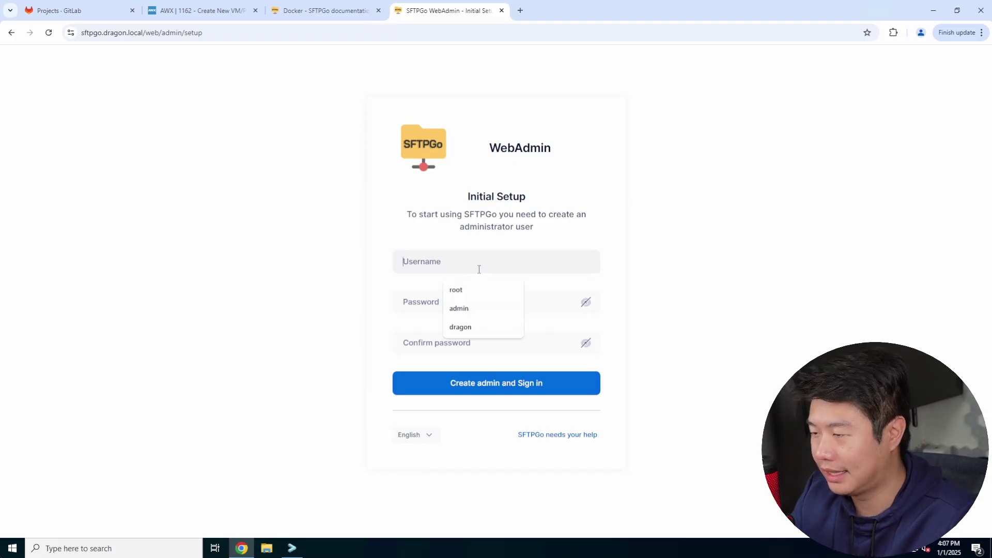
type("admin")
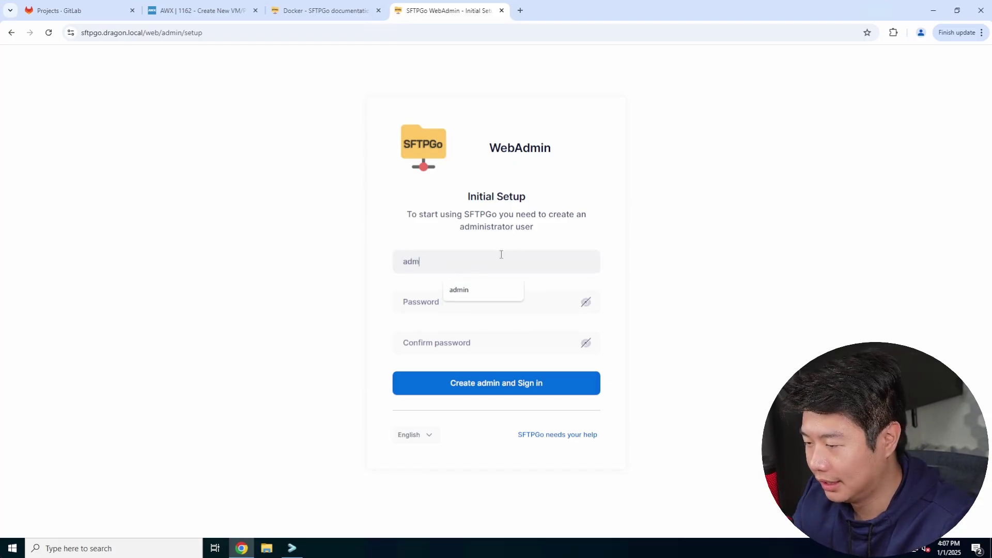
key("Tab")
type("*")
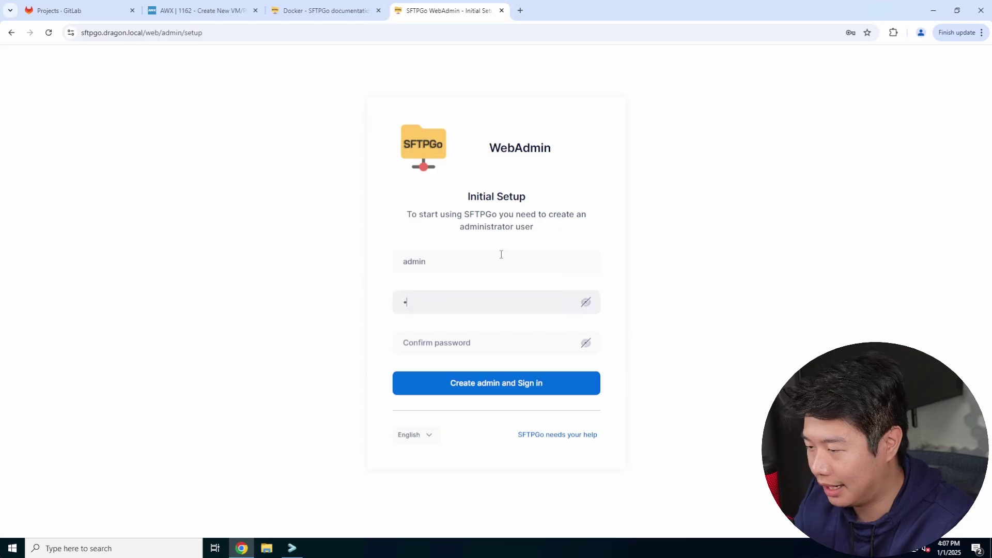
key("Tab")
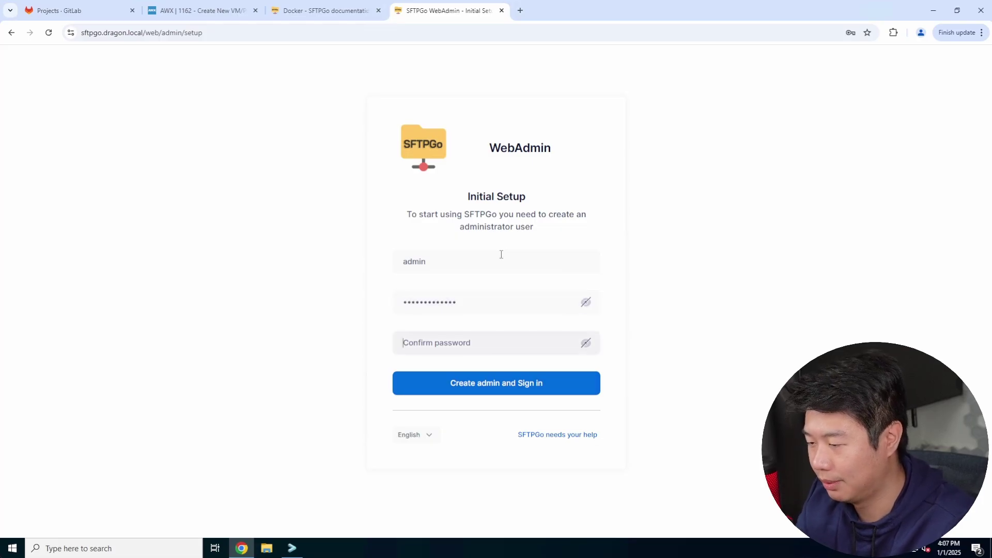
type("***")
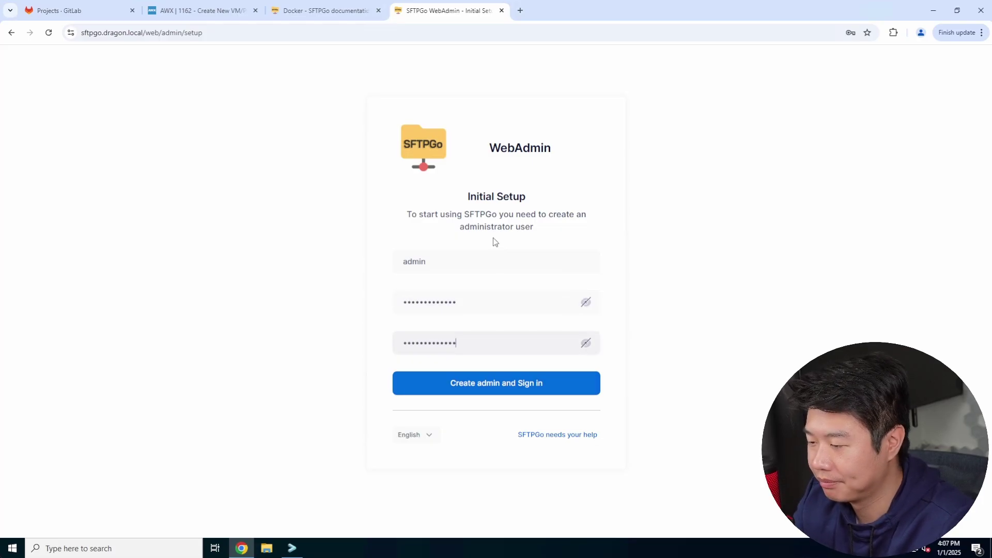
left_click(500, 384)
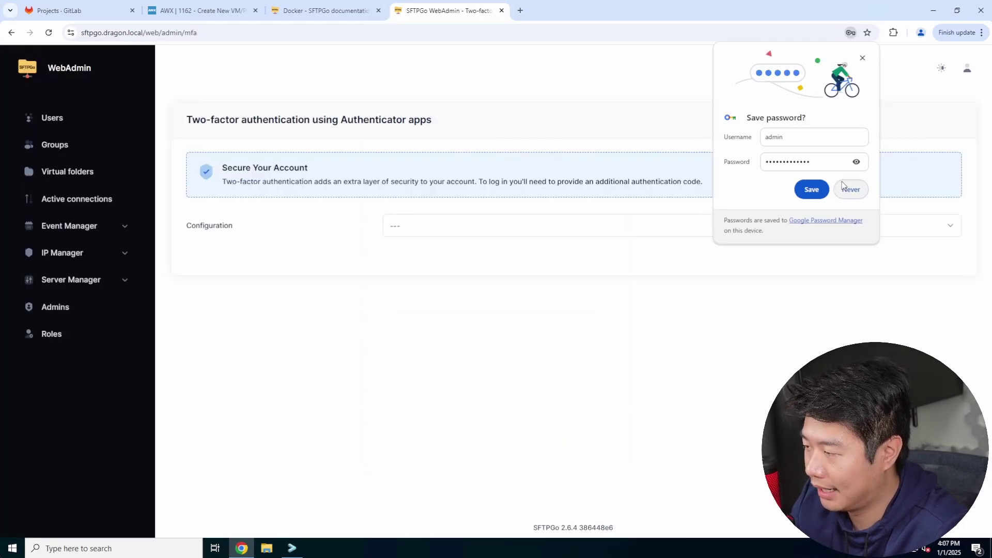
left_click(840, 187)
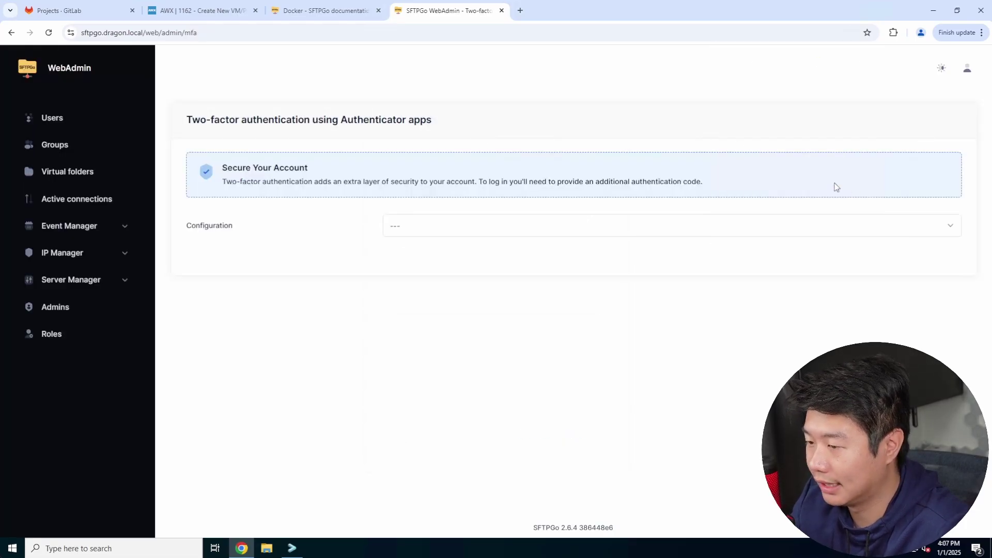
Dismiss the two-factor configuration choices and switch WebAdmin to the dark theme.
left_click(406, 225)
left_click(327, 228)
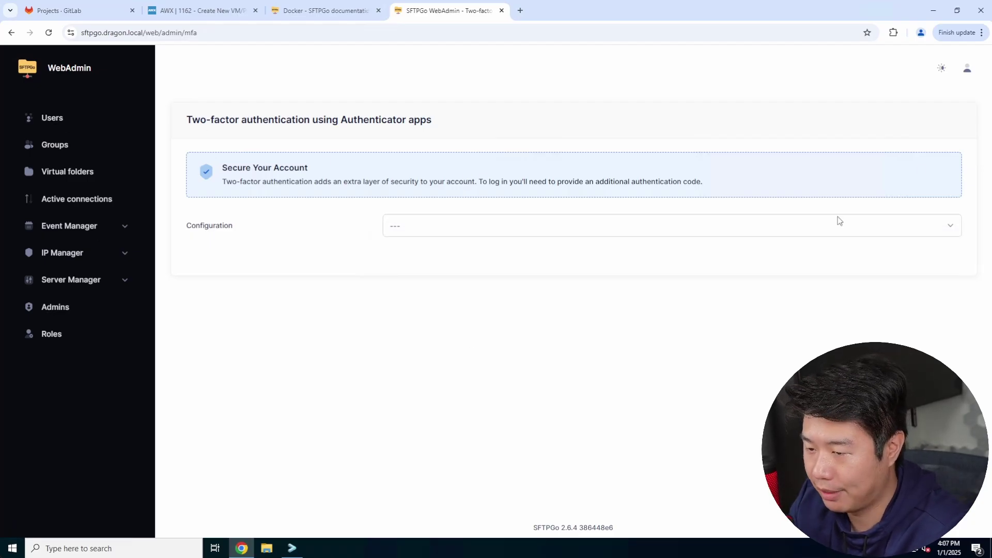
left_click(939, 67)
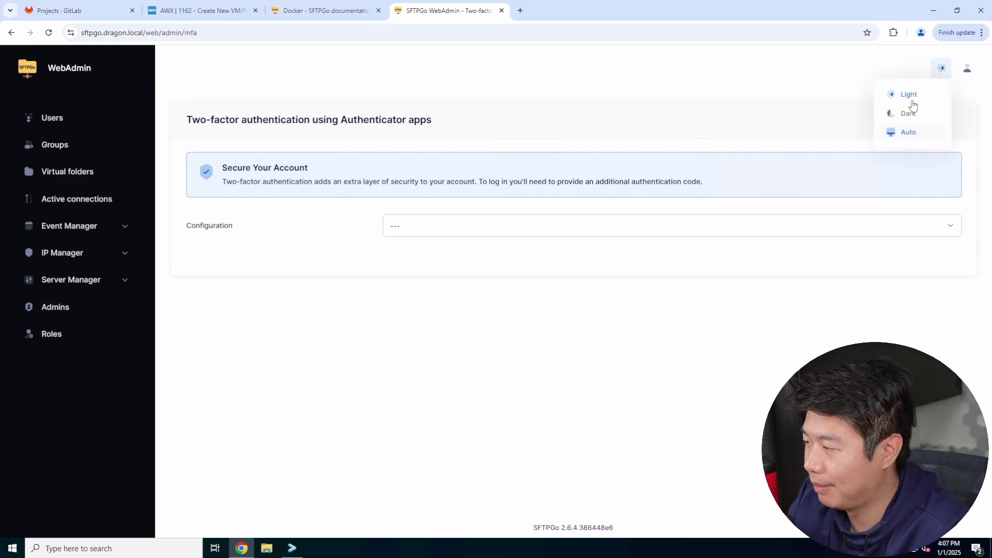
left_click(912, 111)
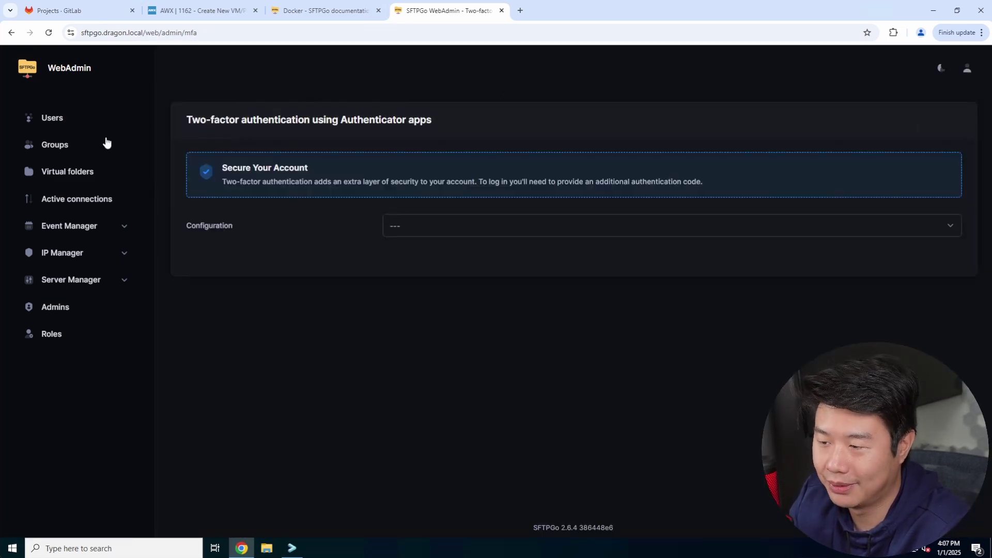
Browse Users, Virtual folders, Active connections and IP Lists, inspecting a new entry's Deny mode.
left_click(69, 124)
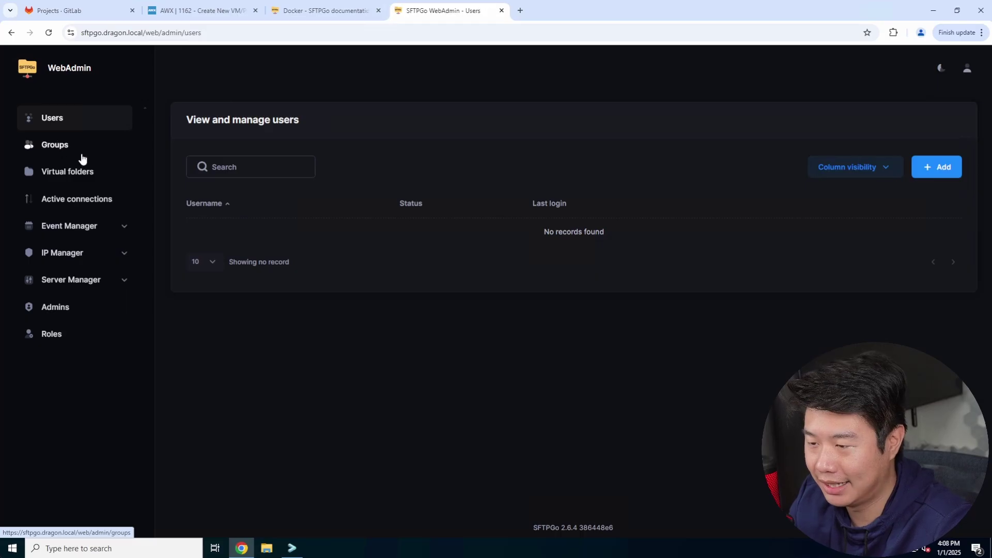
left_click(75, 176)
left_click(75, 200)
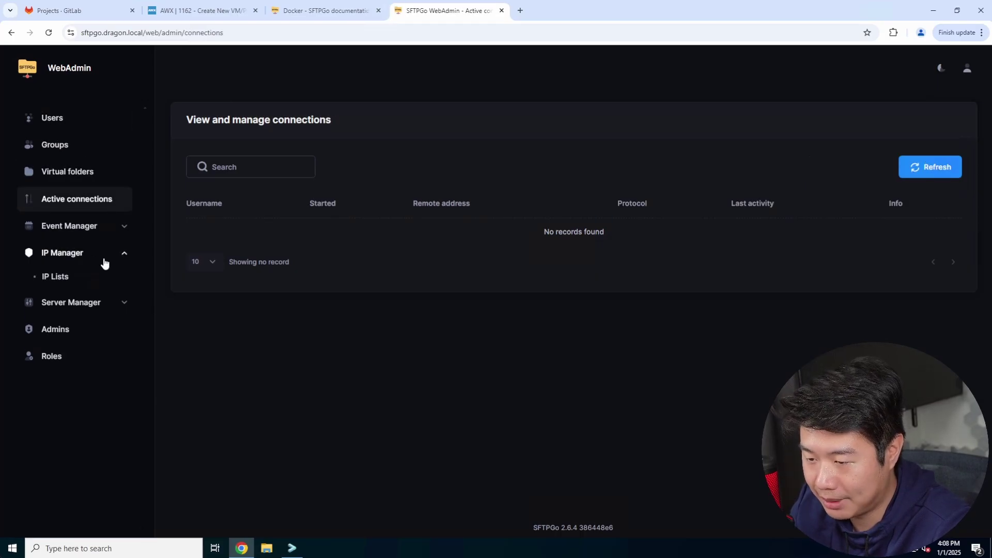
left_click(88, 278)
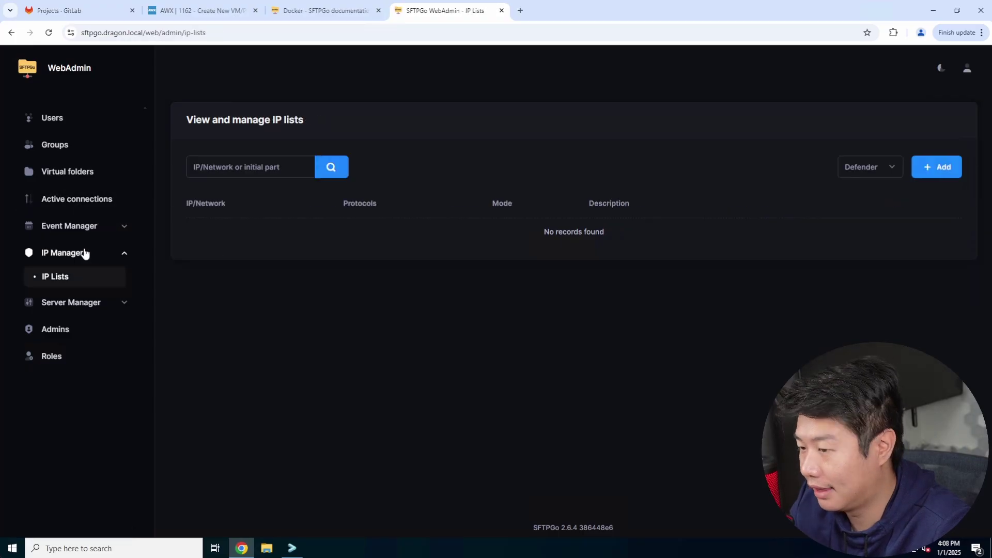
left_click(935, 167)
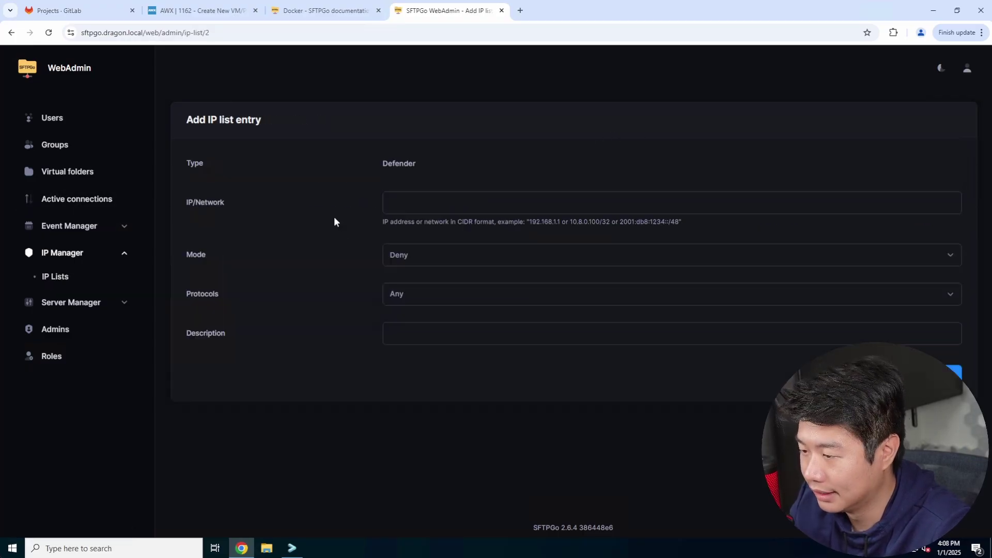
left_click(449, 257)
left_click(620, 289)
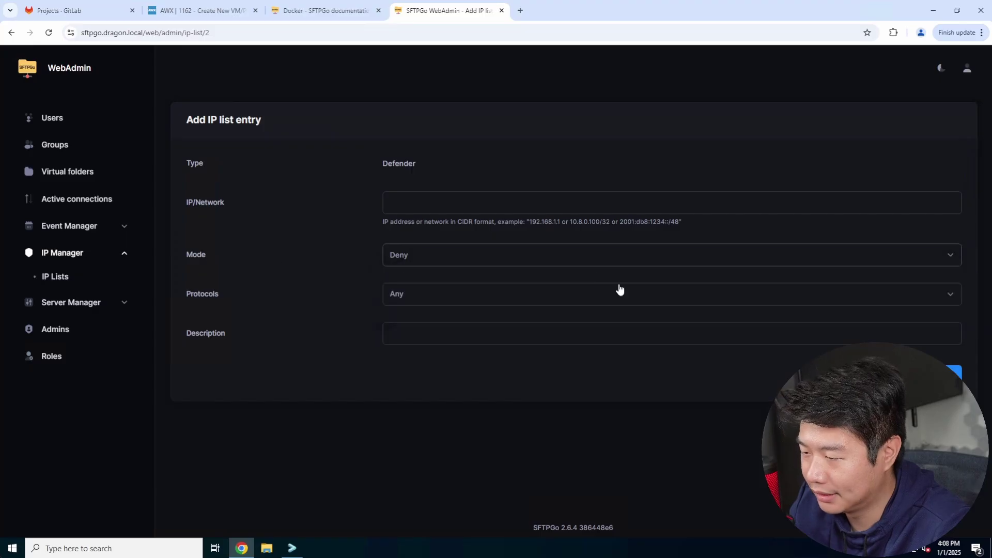
View the server configurations' SFTP algorithm settings and the Admins list, then the Users page.
left_click(91, 302)
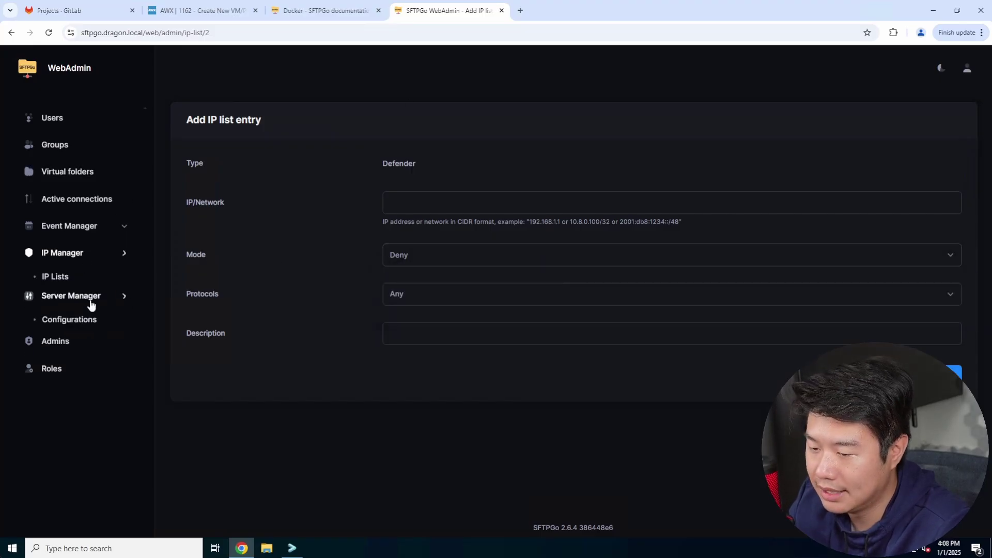
left_click(103, 305)
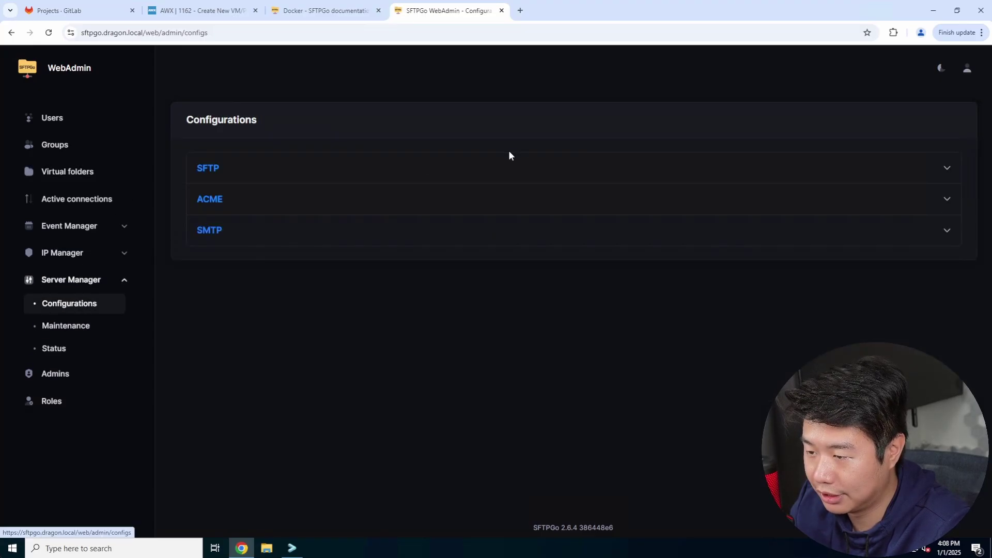
left_click(452, 167)
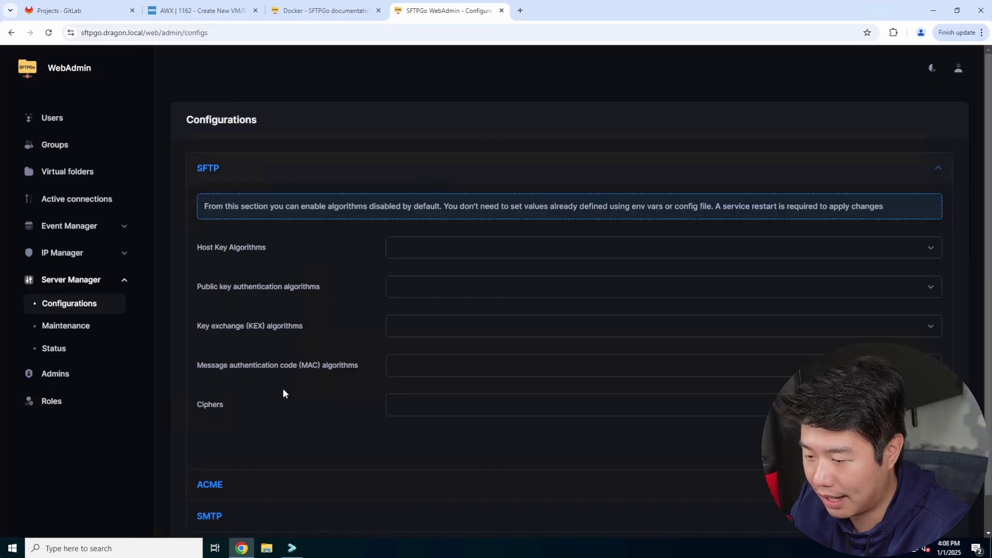
left_click(65, 378)
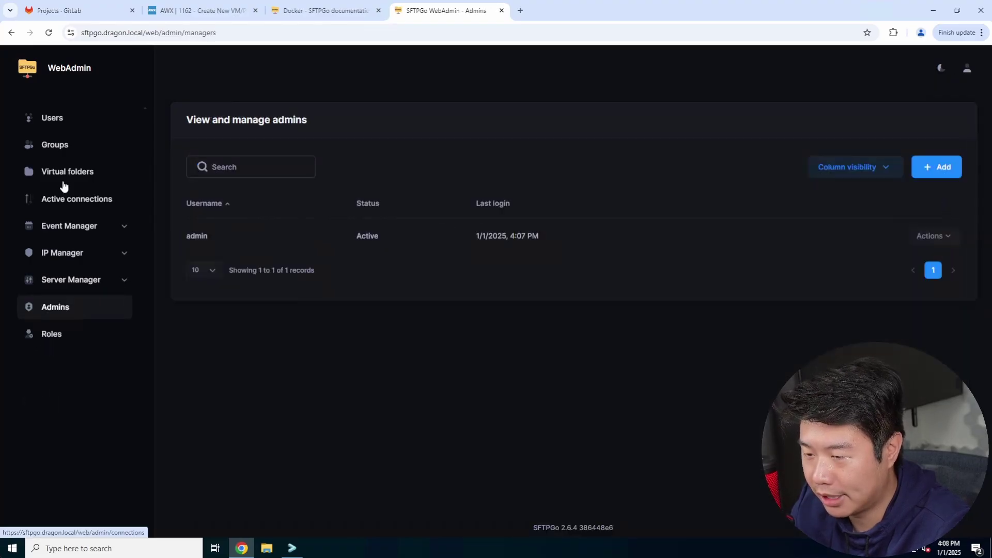
left_click(66, 120)
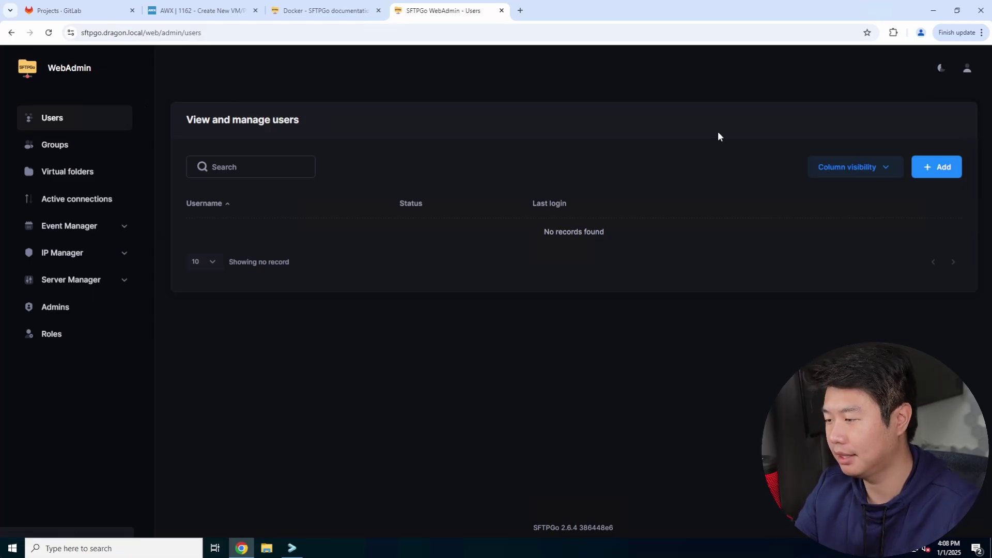
Start a new user, entering its username and password.
left_click(943, 171)
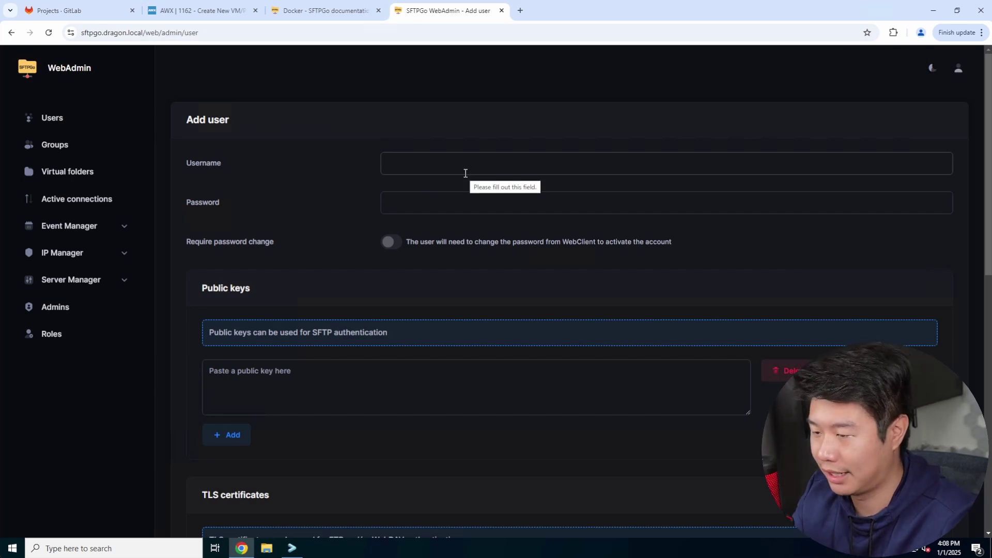
type("dragon")
key("Tab")
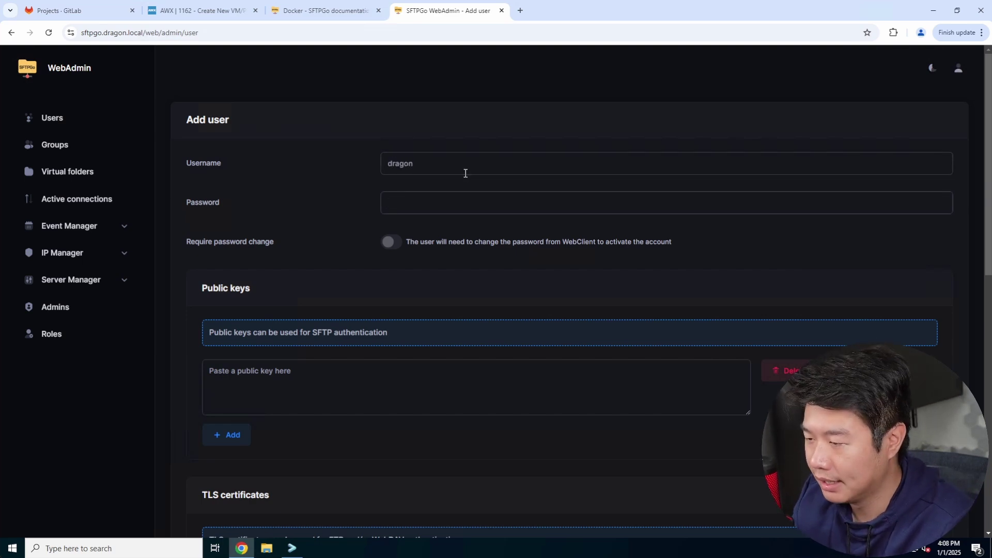
type("•••••••••••••")
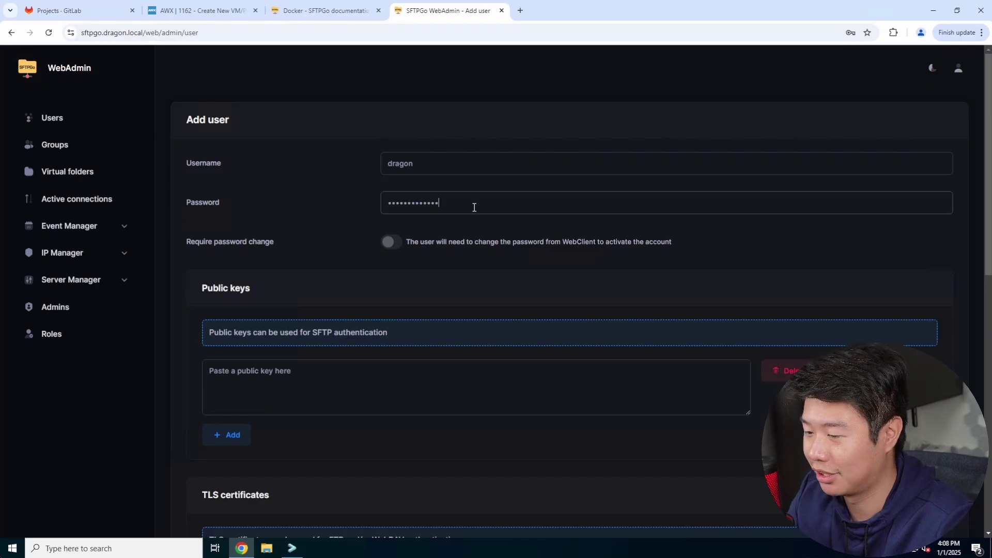
Keep Local disk as the storage backend and save the new user.
scroll(463, 215, "down", 1)
left_click(540, 319)
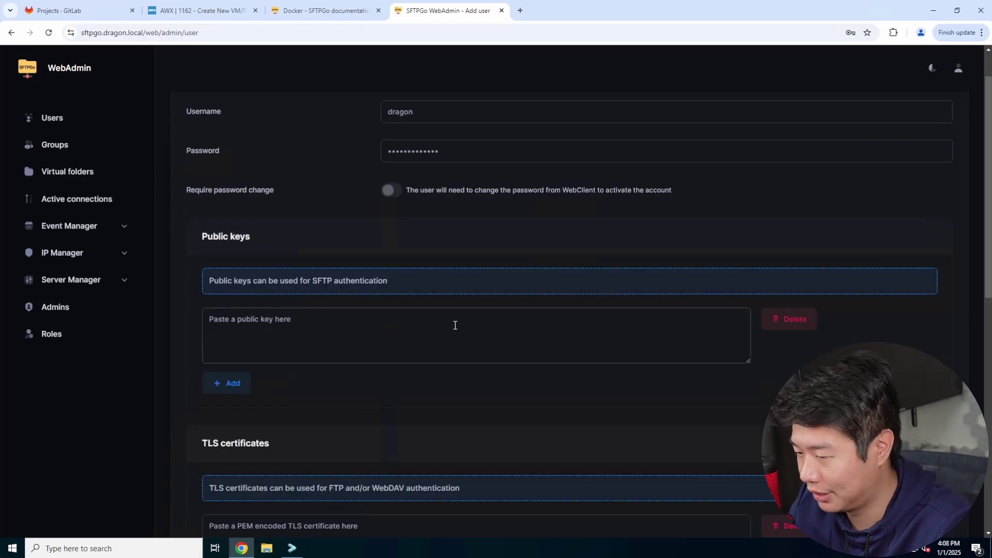
scroll(455, 325, "down", 3)
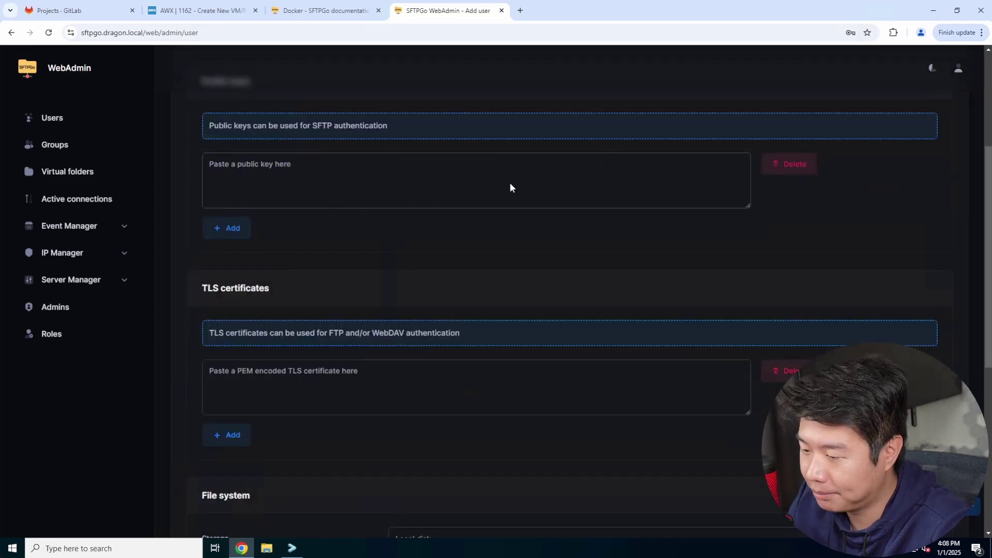
scroll(461, 194, "down", 5)
scroll(462, 194, "up", 1)
scroll(464, 197, "down", 2)
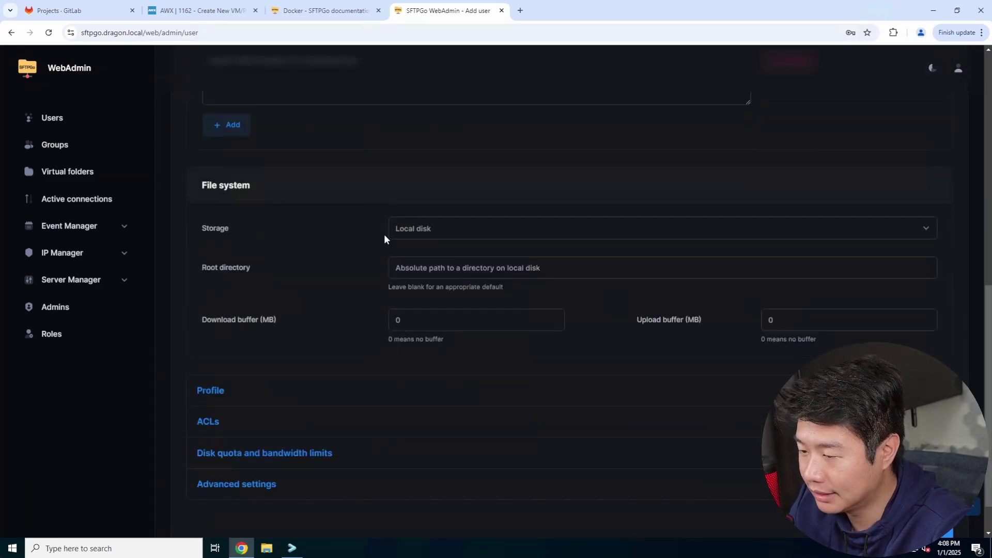
left_click(449, 237)
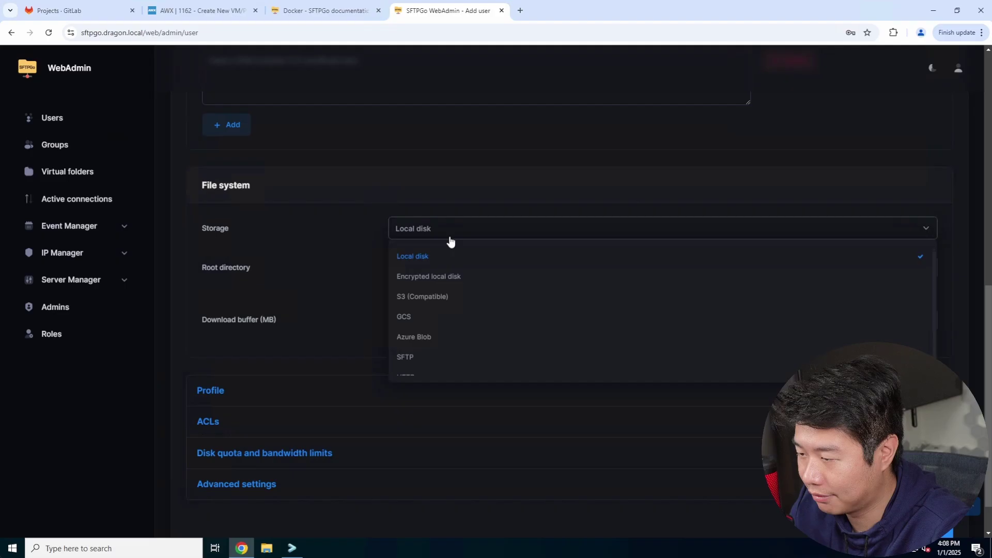
left_click(305, 235)
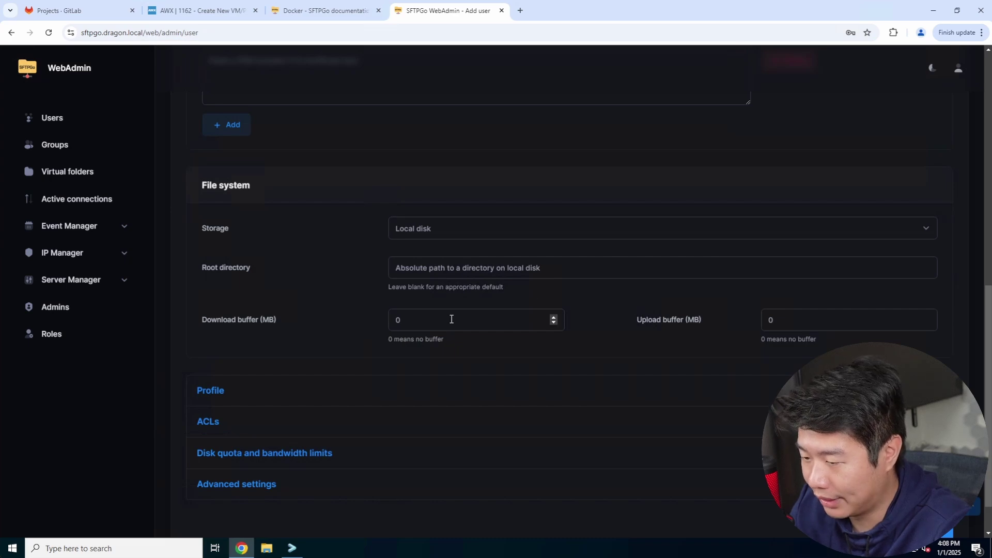
scroll(452, 319, "down", 1)
left_click(956, 457)
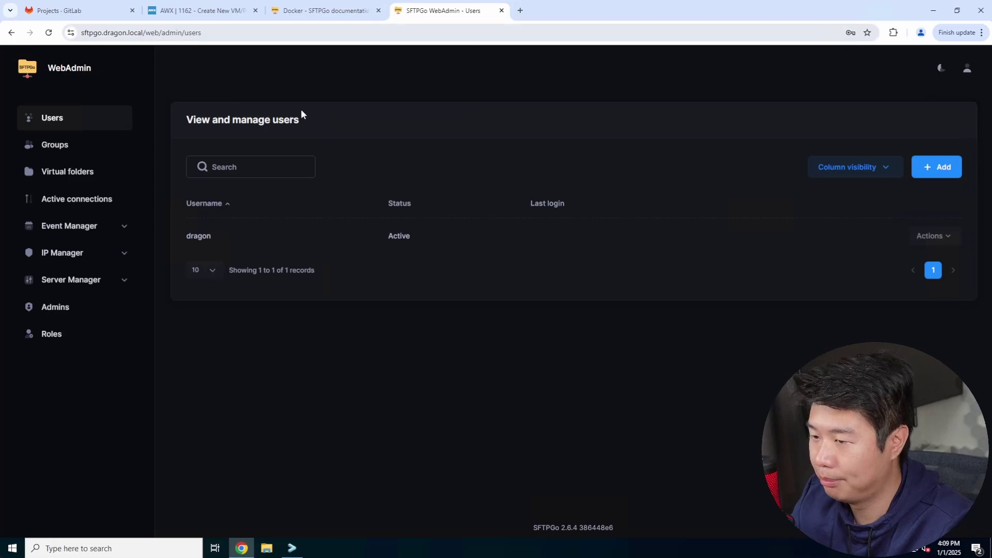
Open the SFTPGo site in an Incognito window and return to the WebClient login page.
key("ctrl+shift+n")
type("sftpgo.dragon.local")
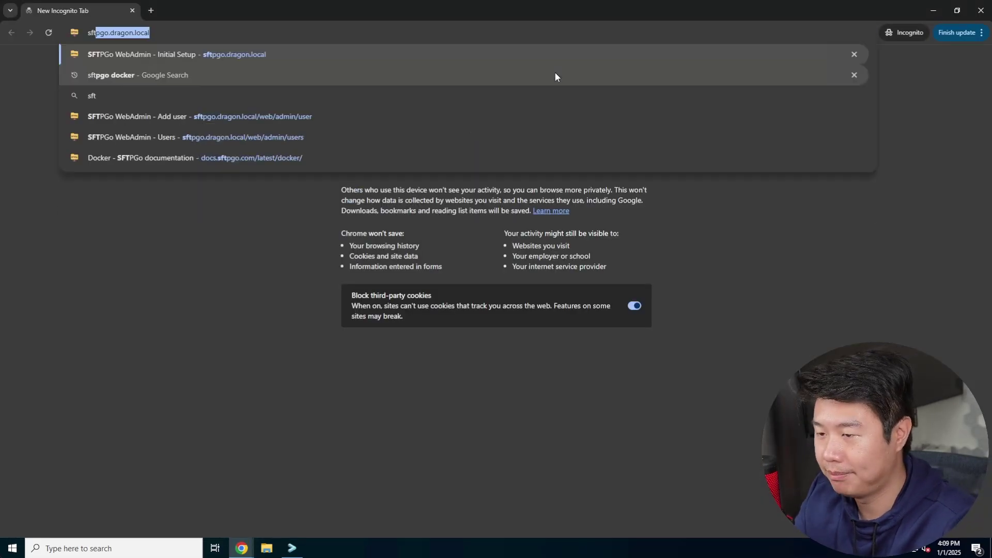
key("Return")
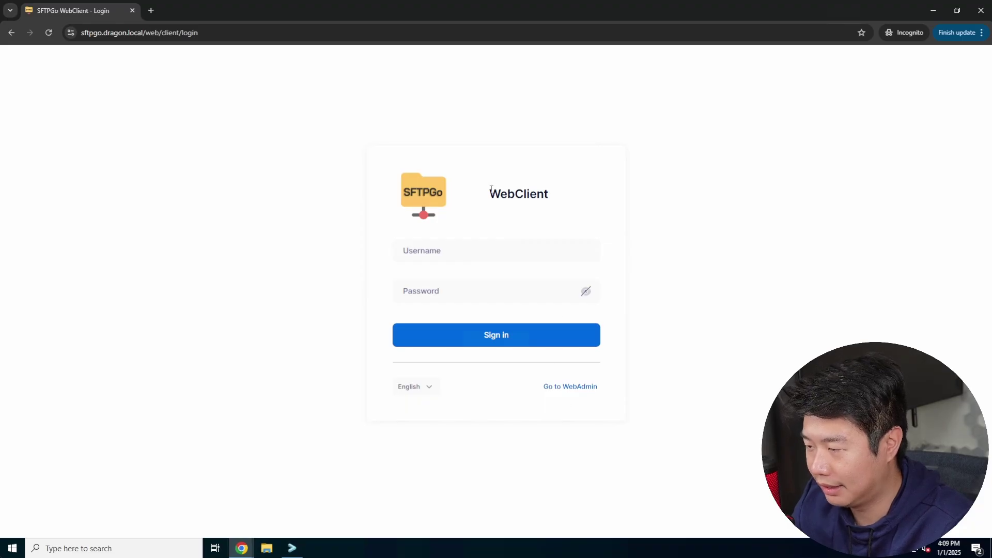
left_click_drag(491, 189, 611, 195)
left_click(586, 385)
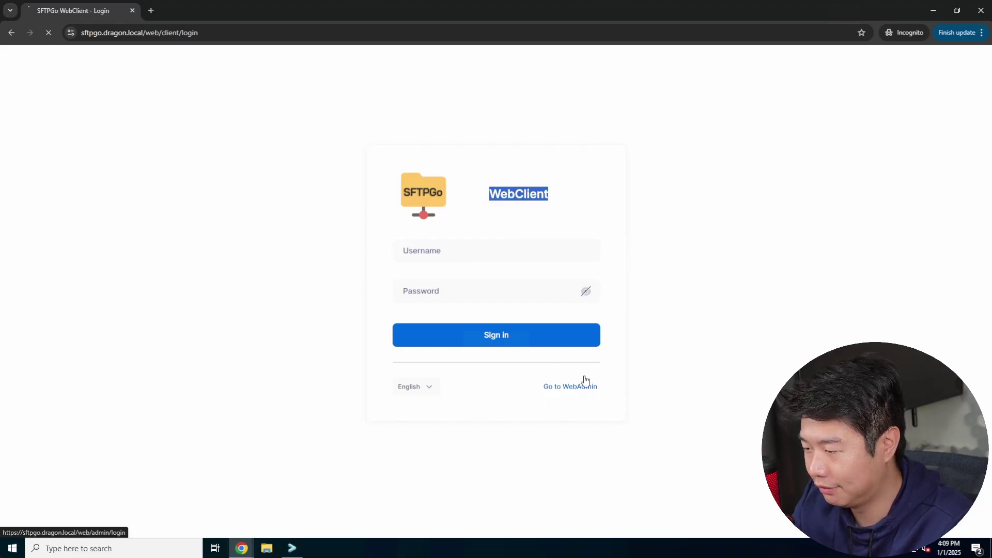
left_click_drag(491, 194, 541, 195)
left_click(555, 199)
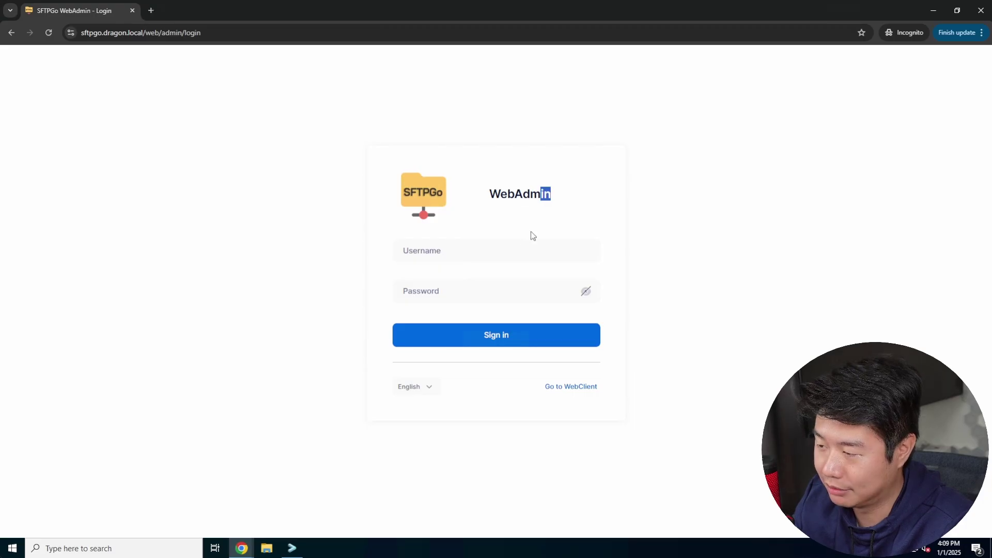
left_click(533, 236)
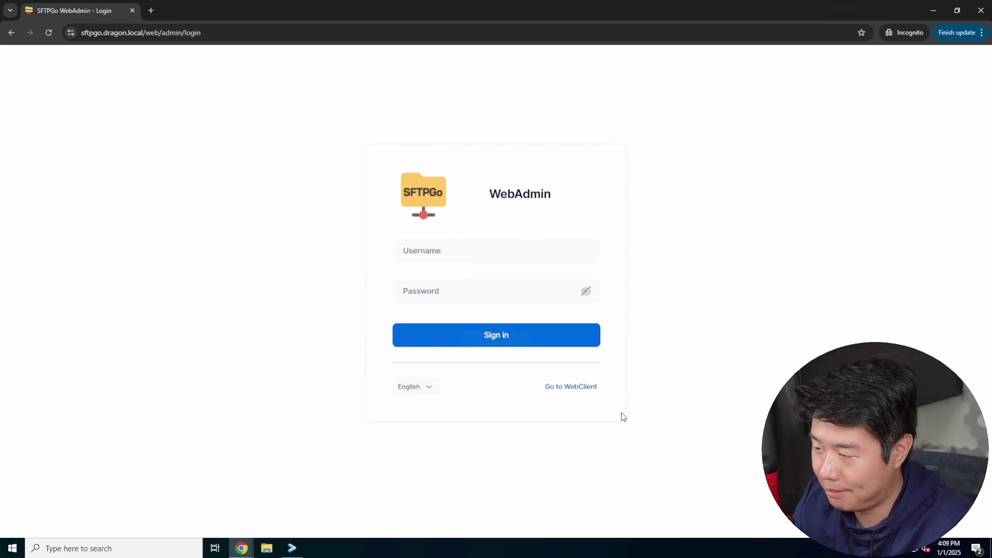
left_click(568, 388)
Sign in to WebClient with the new user's username and password.
left_click(480, 252)
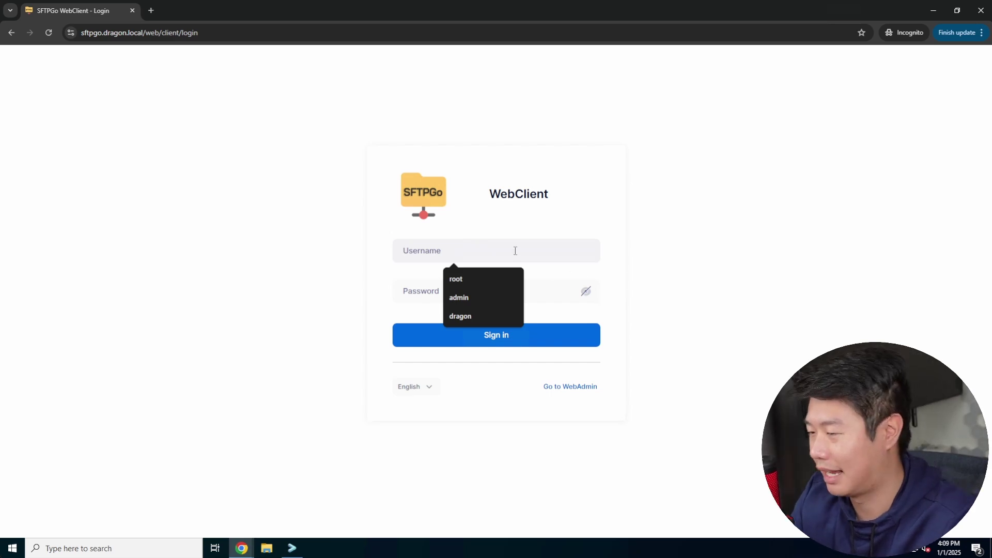
type("dragon")
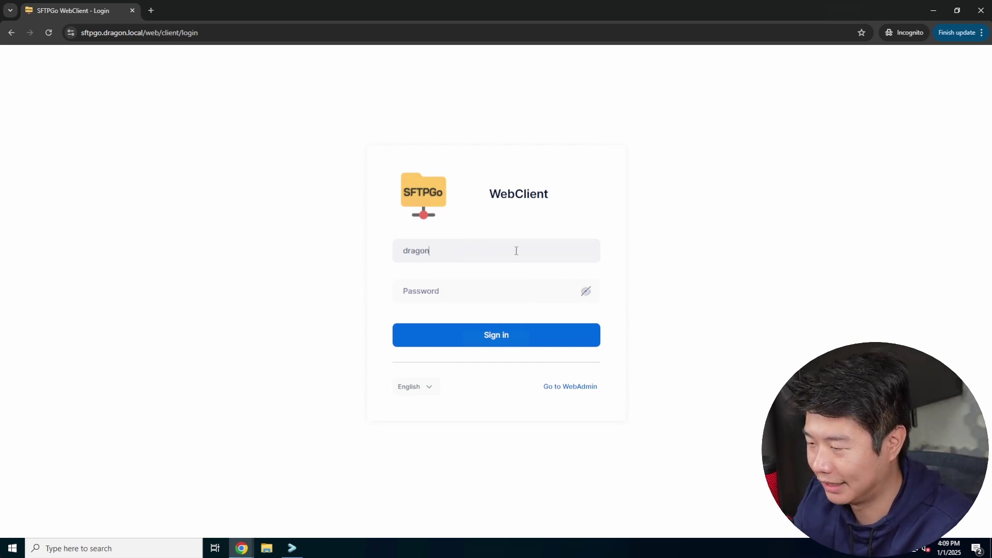
key("Tab")
type("password12345")
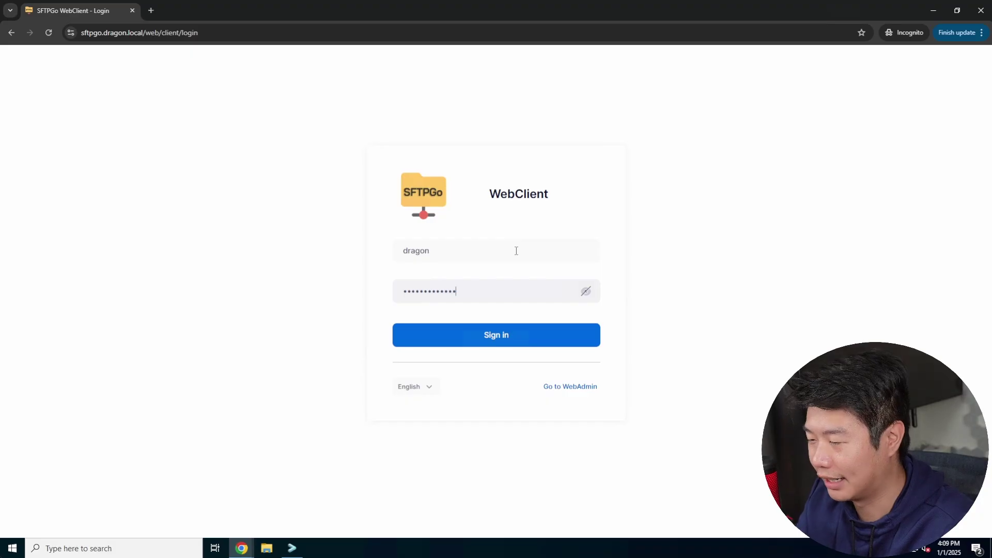
key("Return")
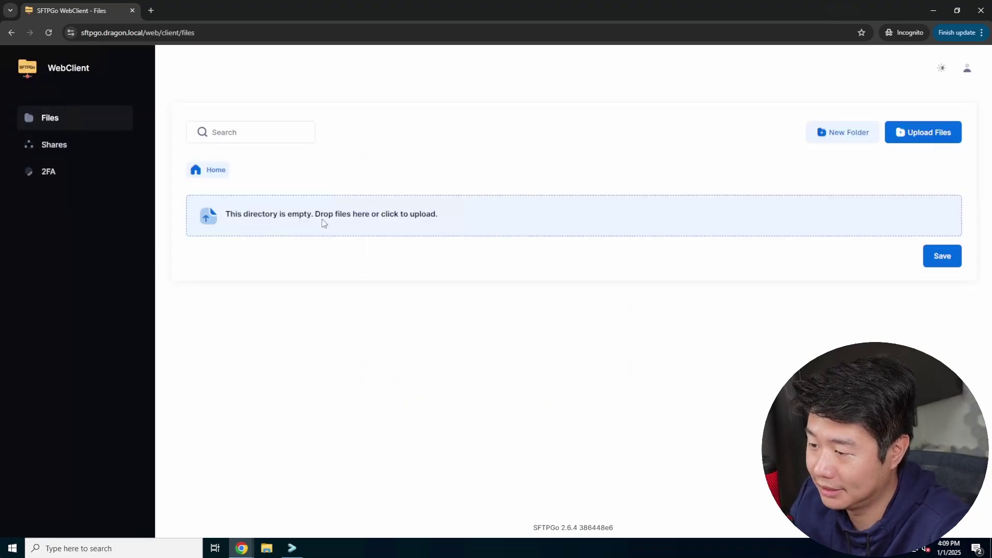
Look over the WebClient Shares and 2FA pages, then return to the file list.
left_click_drag(461, 202, 263, 215)
left_click(387, 170)
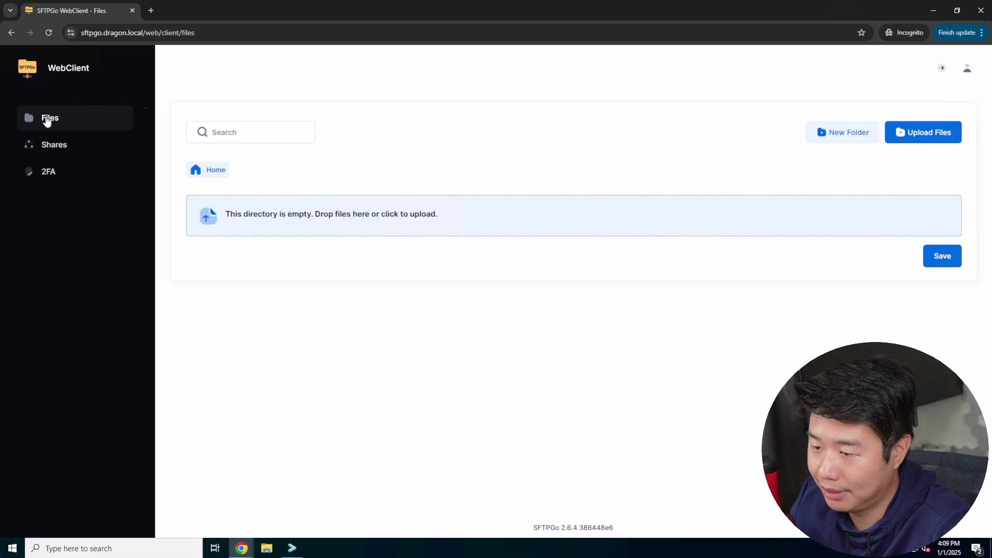
left_click(64, 145)
left_click(58, 173)
left_click(66, 118)
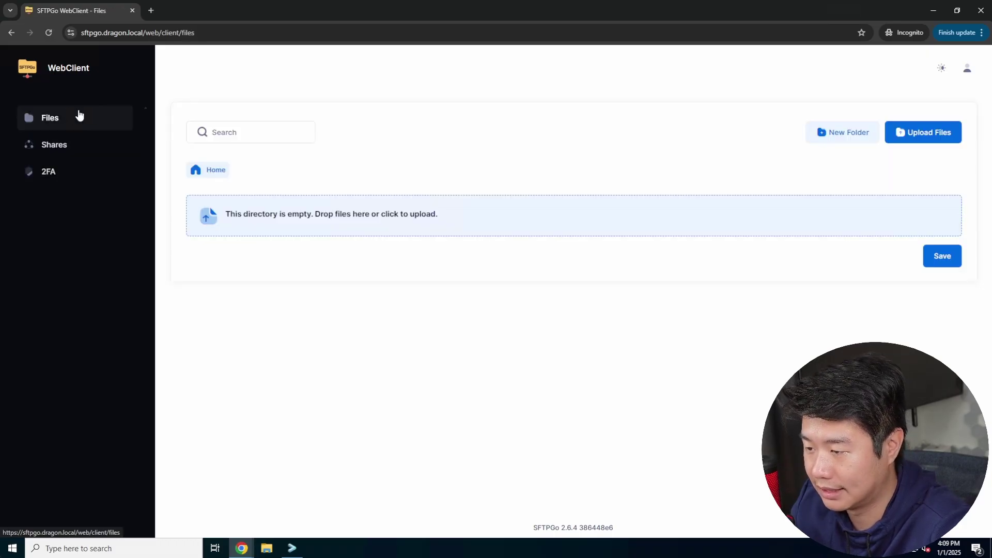
Upload channels4_profile.jpg from Downloads to the Home folder and return to the server terminal.
left_click(432, 214)
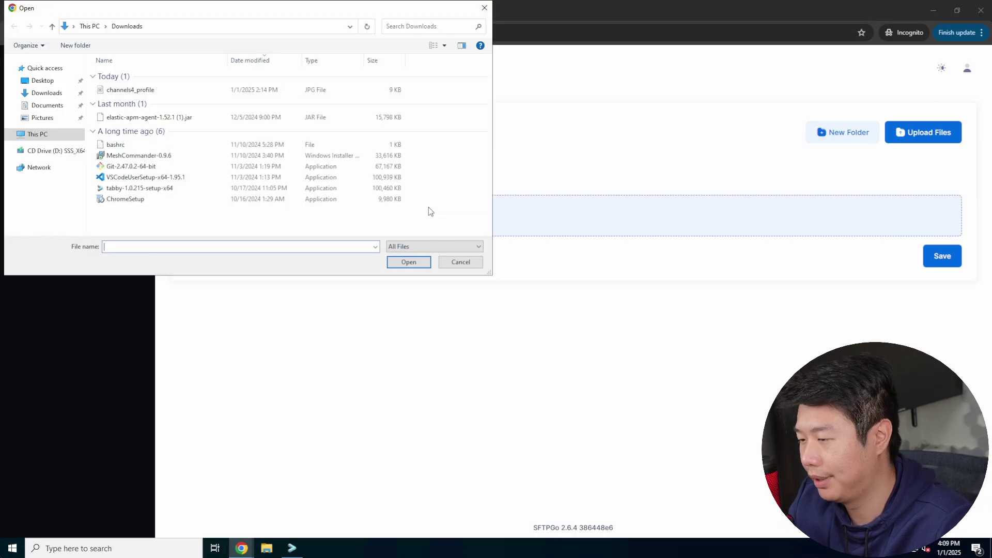
left_click(154, 92)
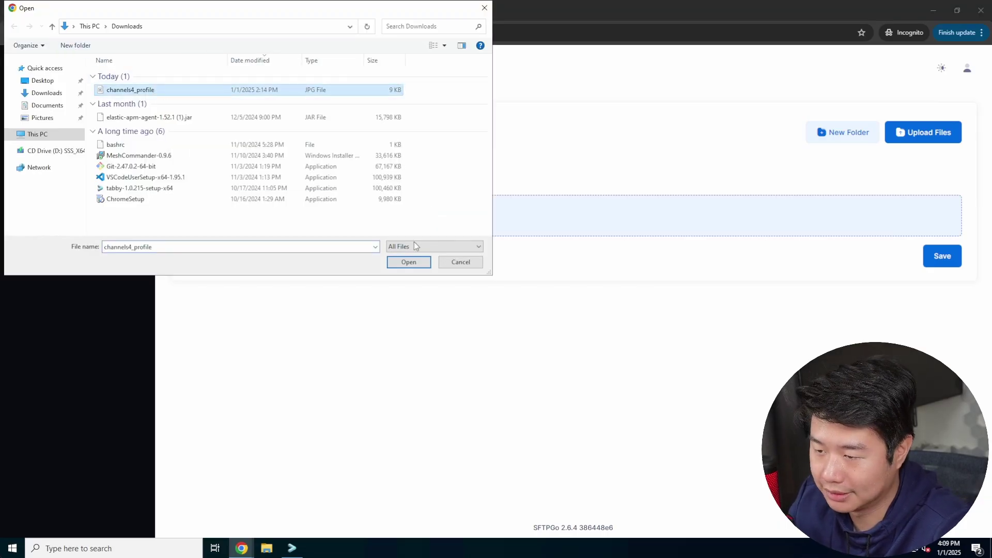
left_click(409, 262)
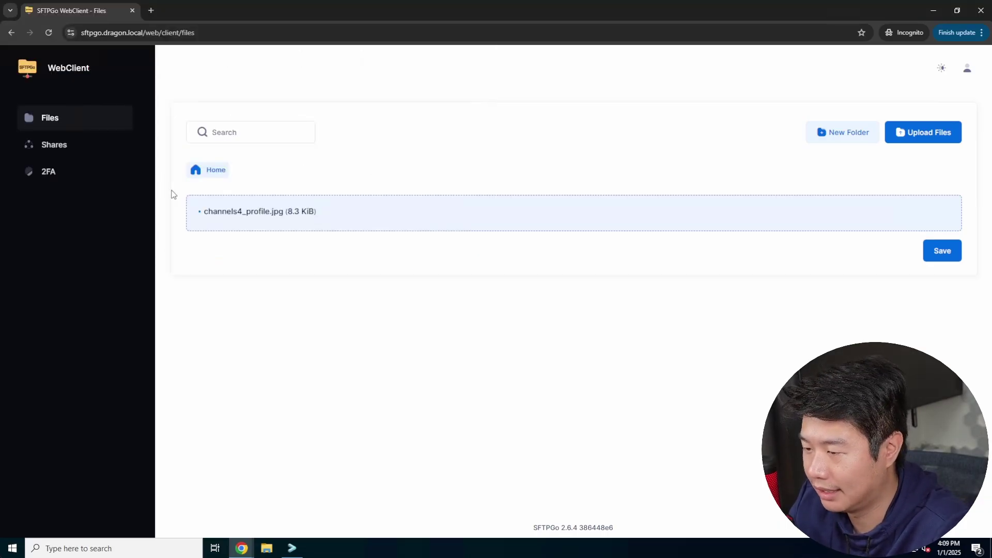
left_click(948, 251)
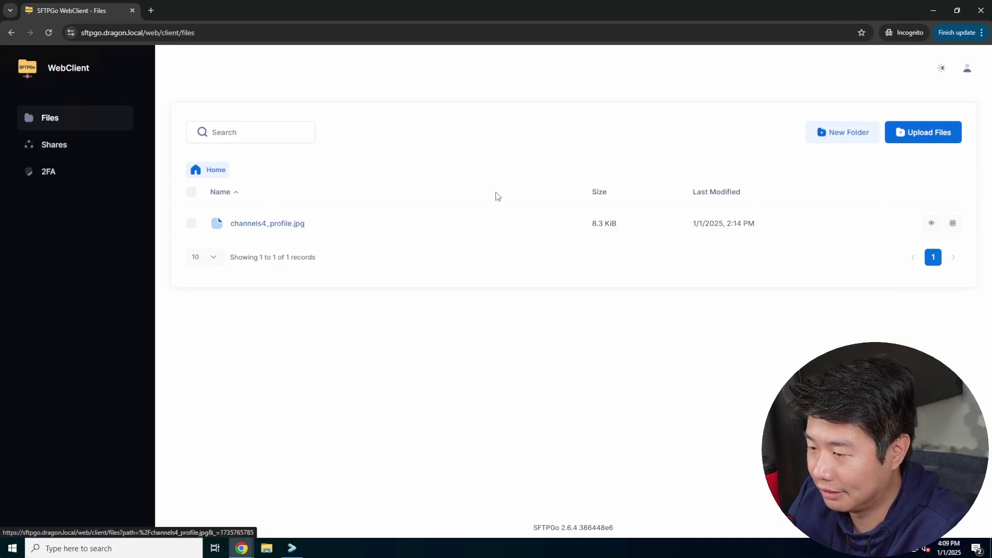
left_click(293, 548)
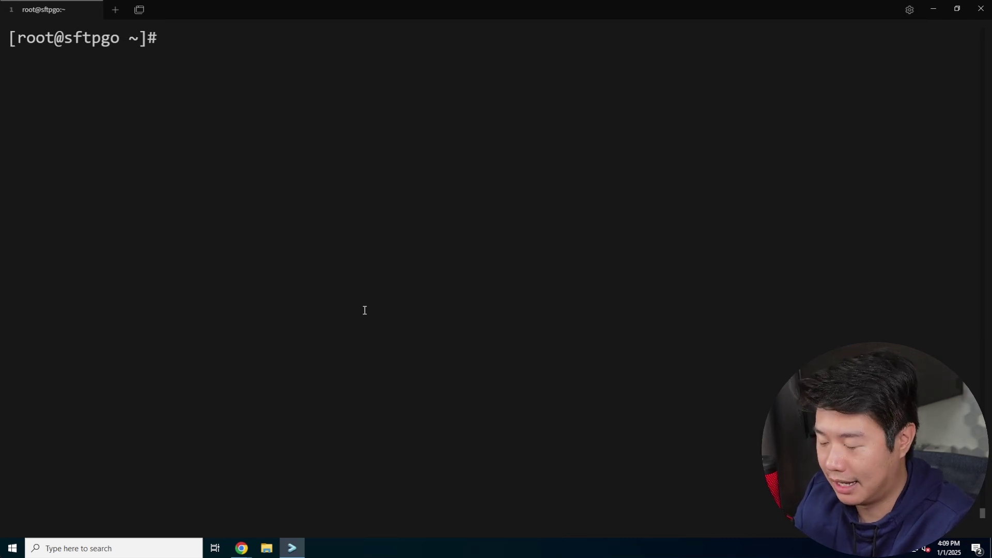
Connect with sftp -oPort=2022 to sftpgo.dragon.local as the new user, accepting the host key and entering the password.
type("sftp ")
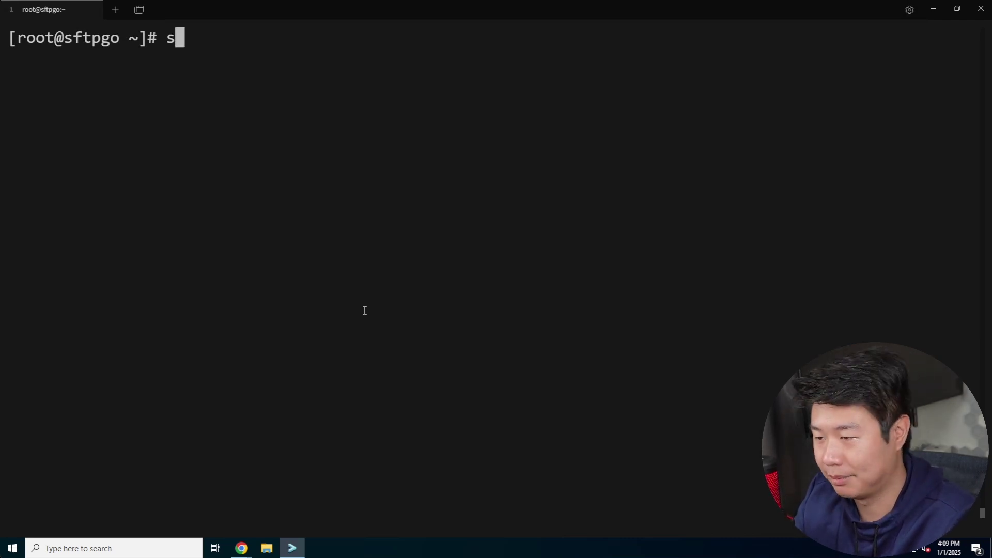
type("-")
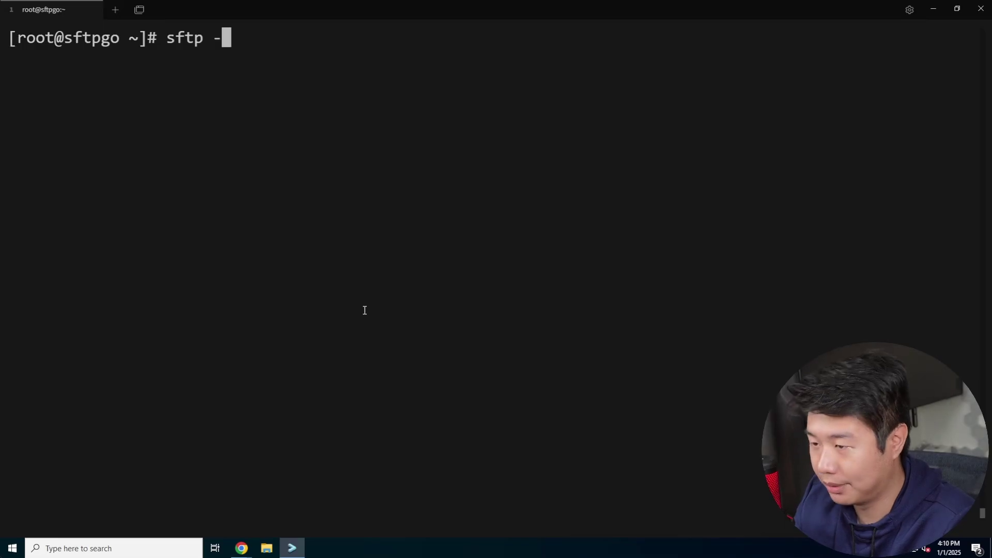
type("oPort=2022 ")
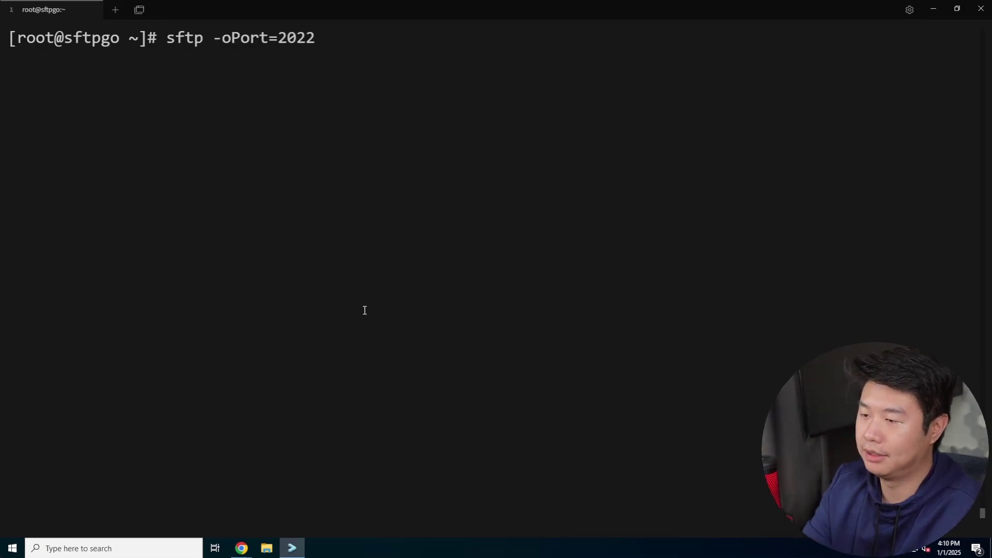
type("dragon@")
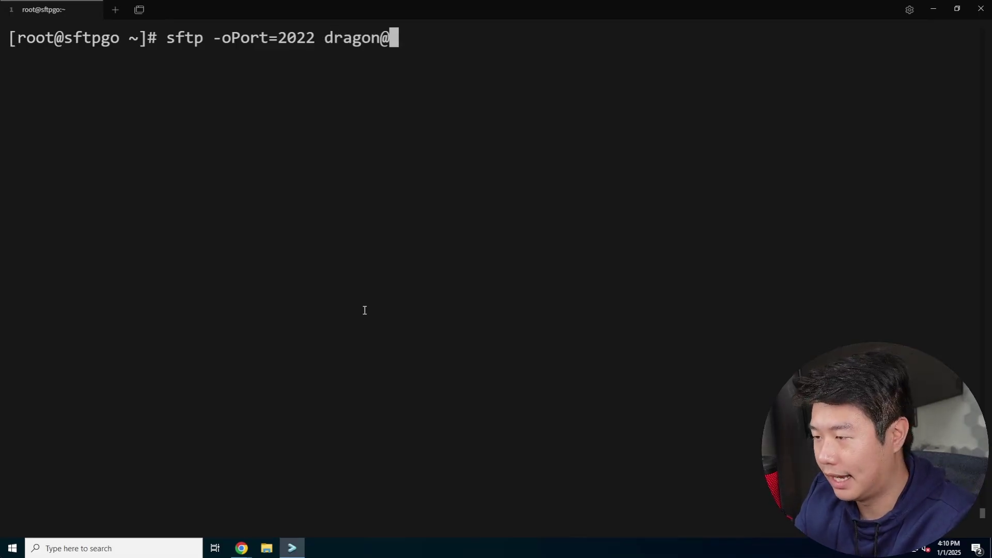
type("localhost")
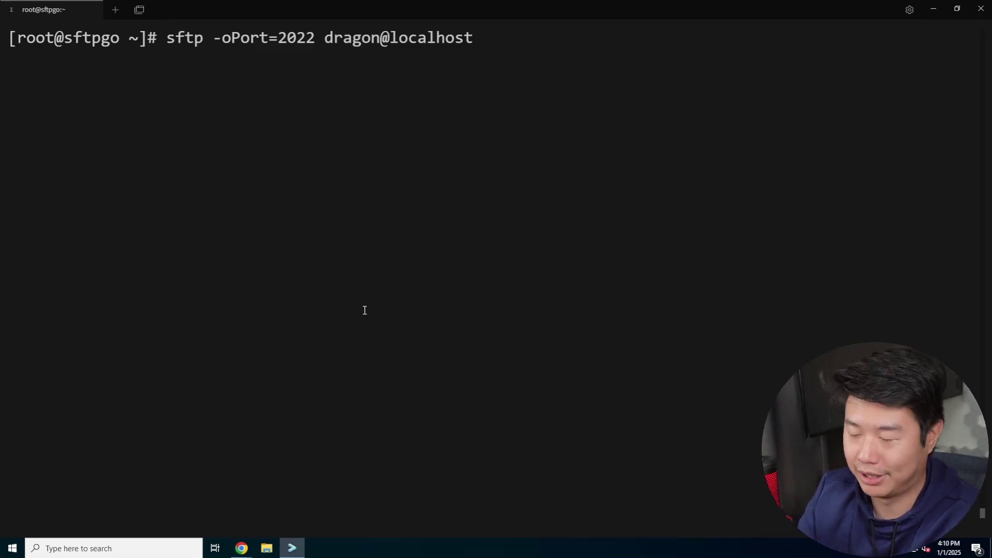
key("BackSpace")
key("BackSpace")
key("BackSpace")
key("BackSpace")
key("BackSpace")
key("BackSpace")
key("BackSpace")
key("BackSpace")
key("BackSpace")
type("s")
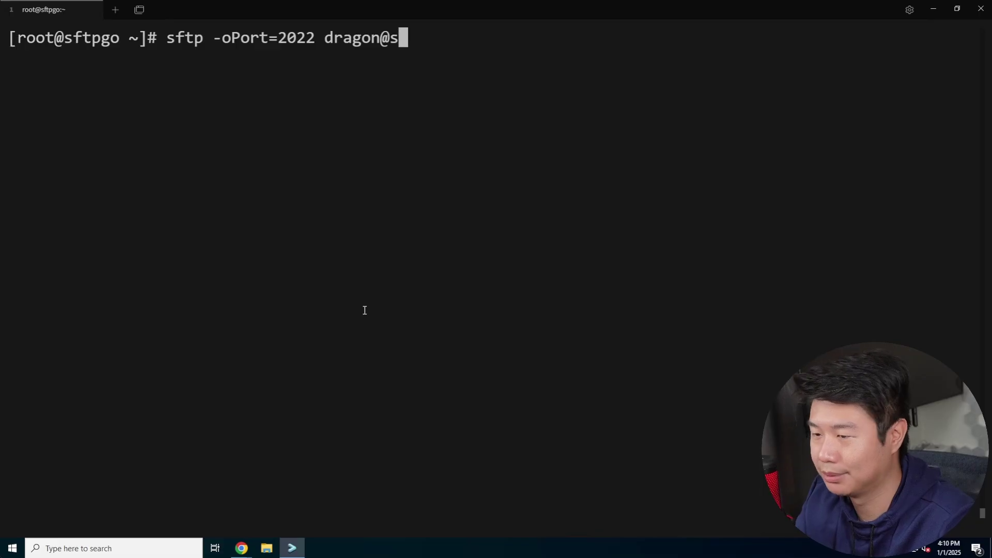
type("ftpgo.dragon.local")
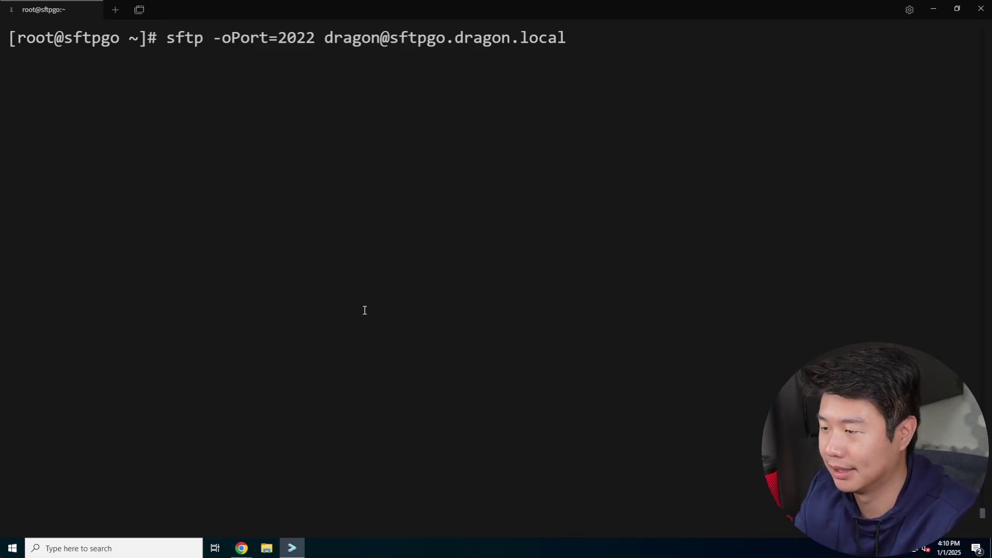
key("Return")
type("yes")
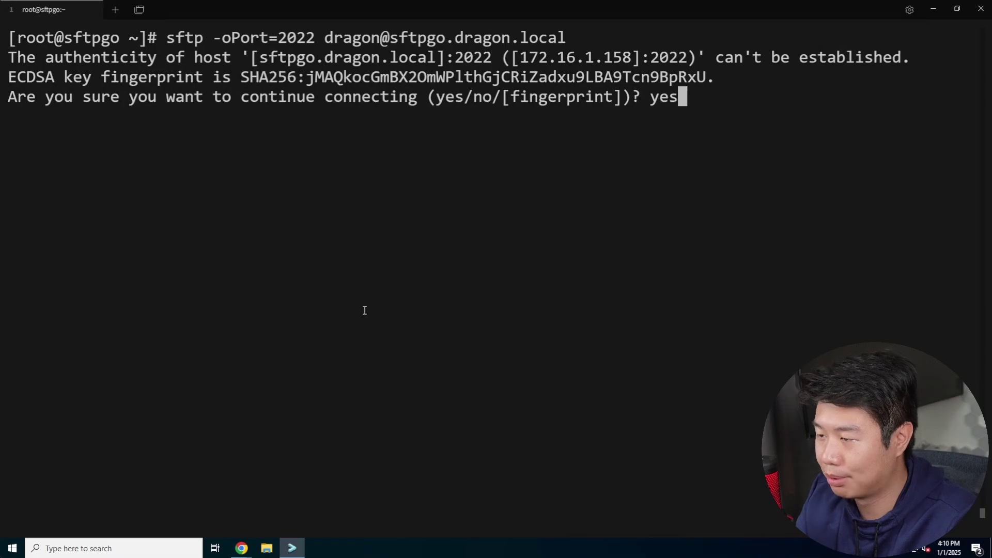
key("Return")
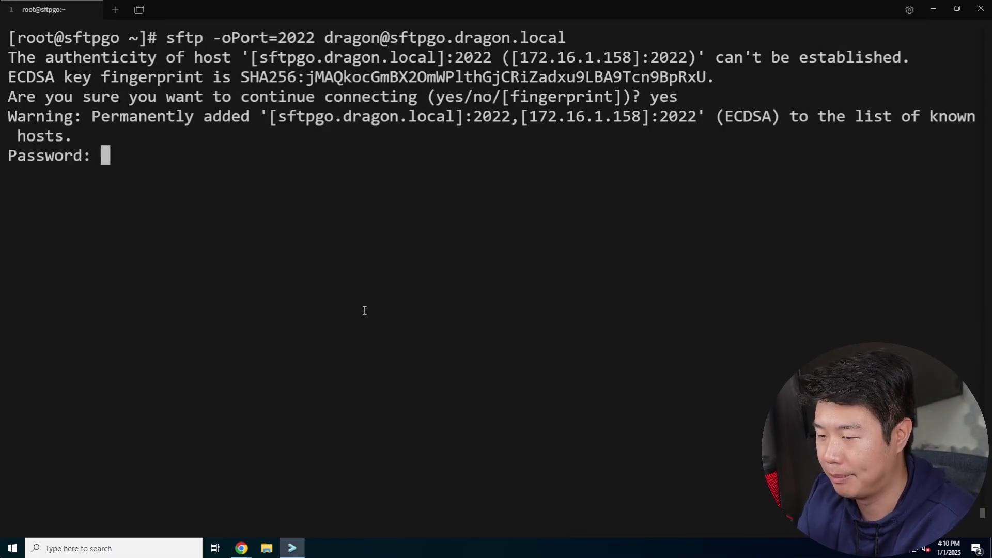
key("Return")
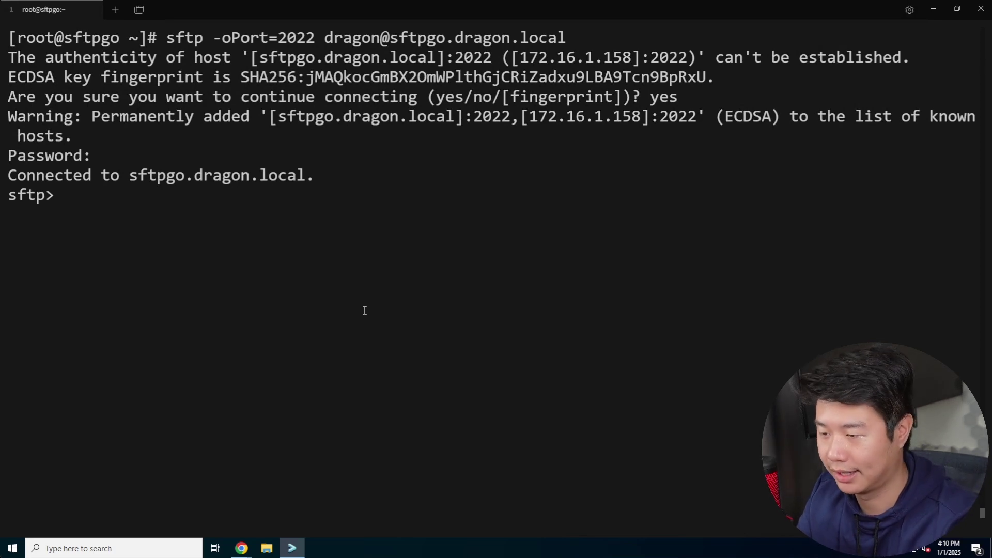
List the SFTP root, copy the channels4_profile.jpg filename, and show the current directory with pwd.
type("ls")
key("Return")
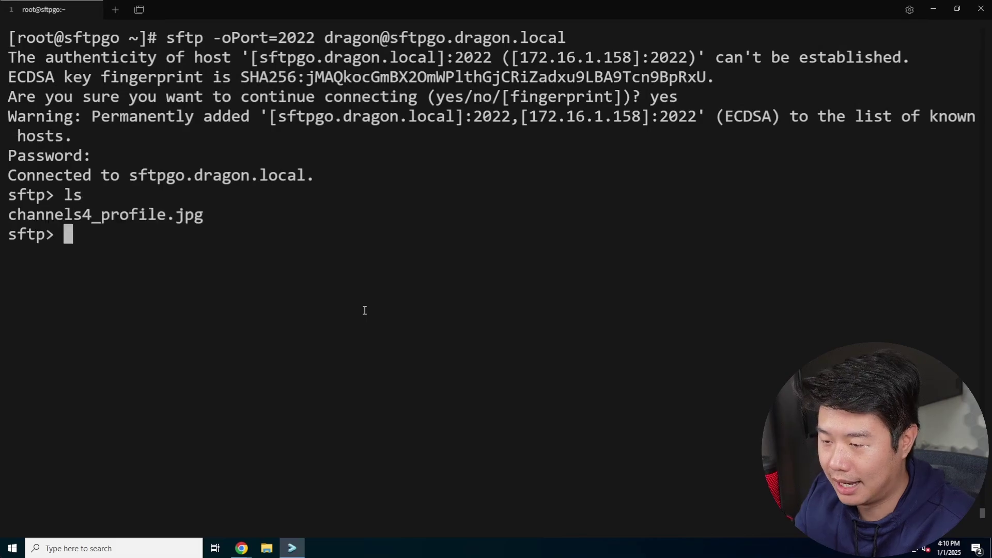
left_click_drag(214, 214, 9, 216)
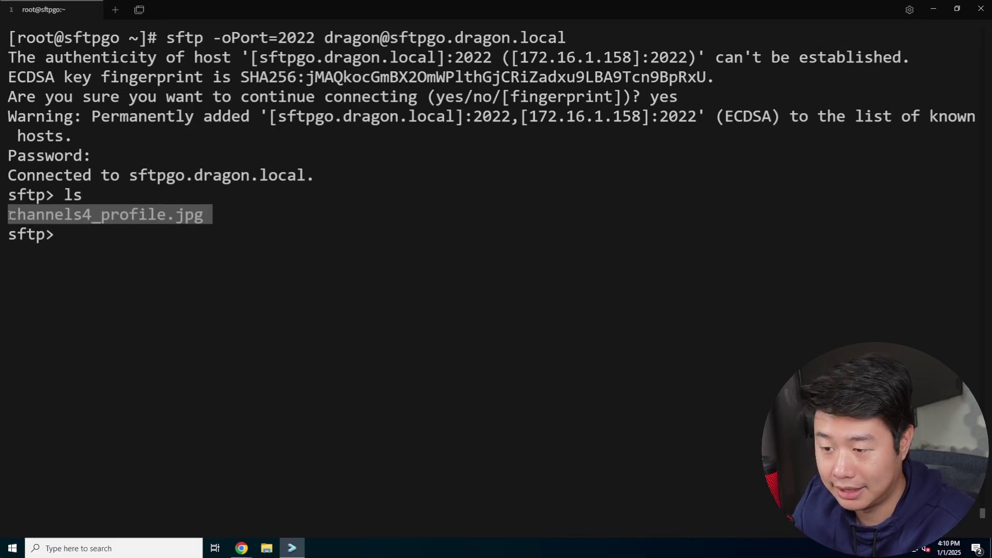
key("ctrl+c")
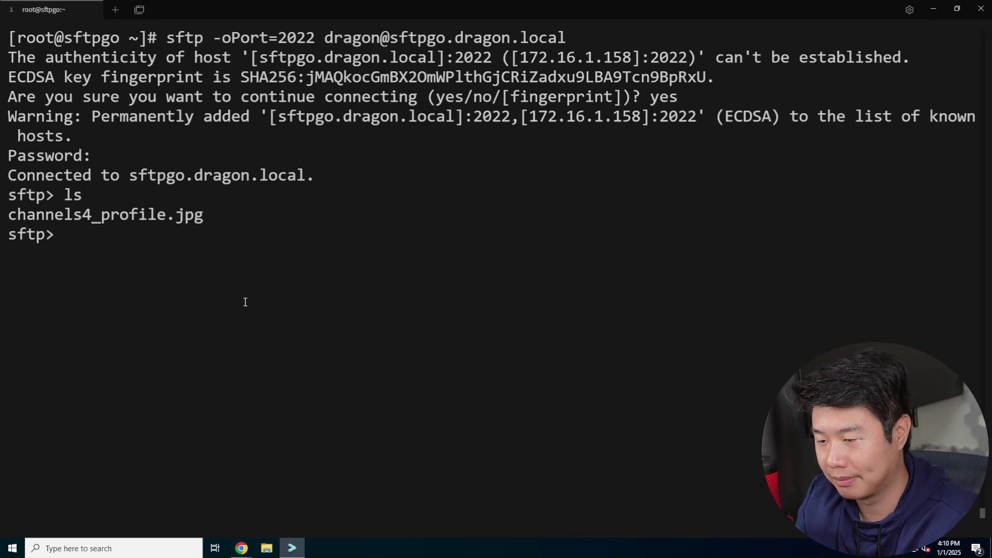
type("pwd")
key("Return")
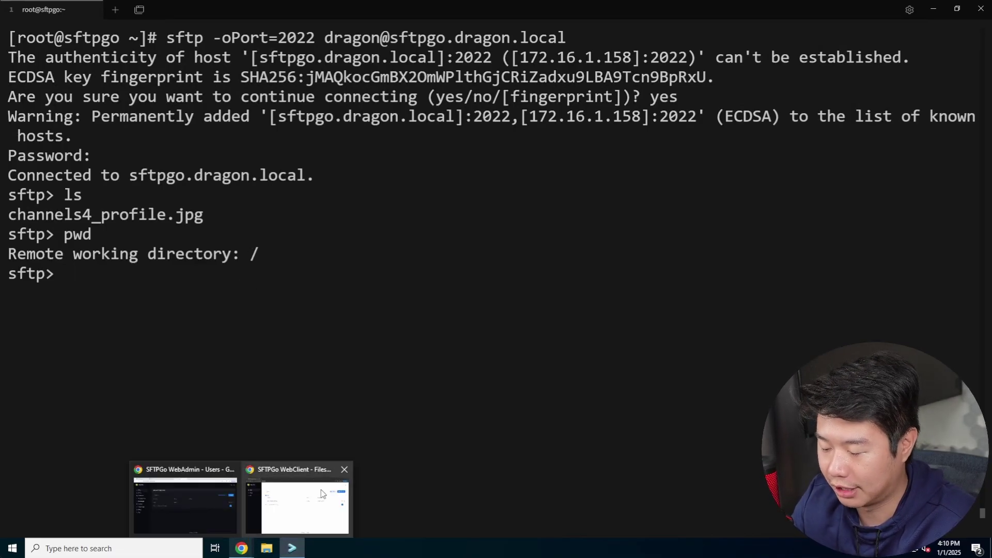
Create the test folder with mkdir test, confirm it with ls, and return to the WebClient window.
type("mkdir")
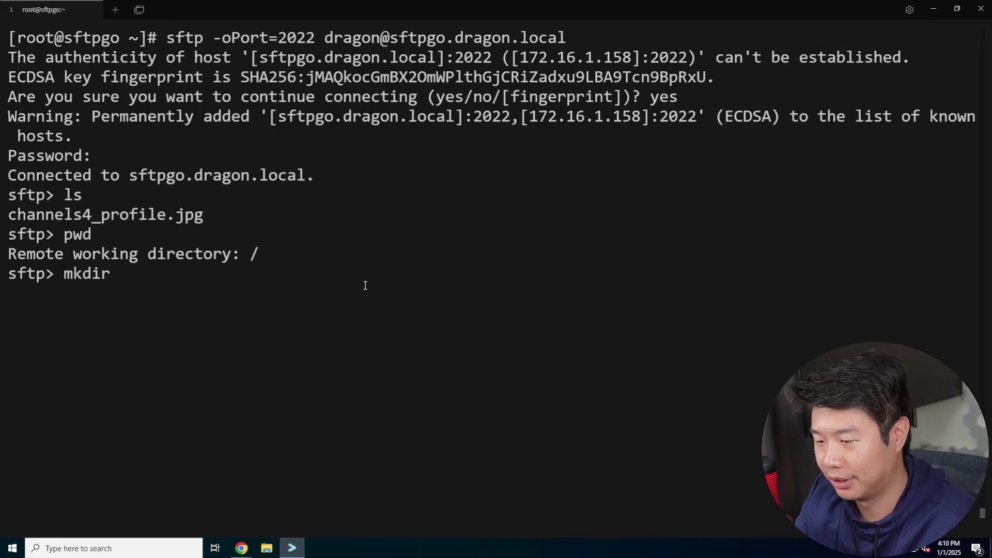
type(" test")
key("Return")
type("ls")
key("Return")
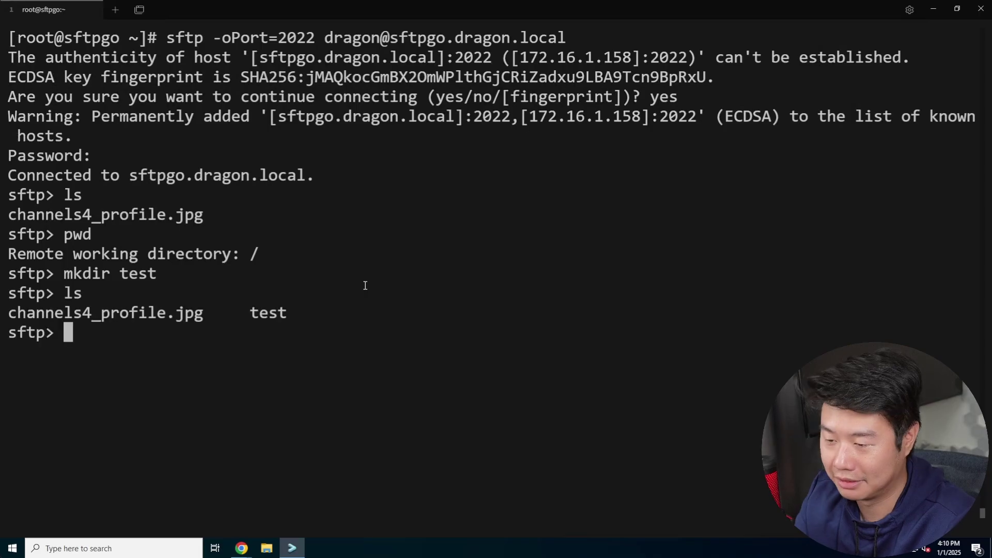
left_click(240, 548)
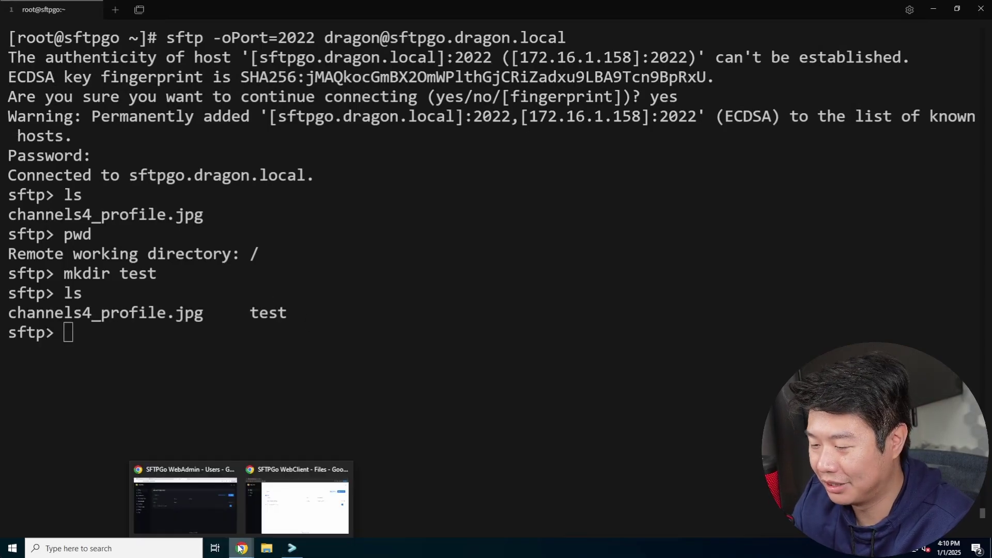
left_click(297, 504)
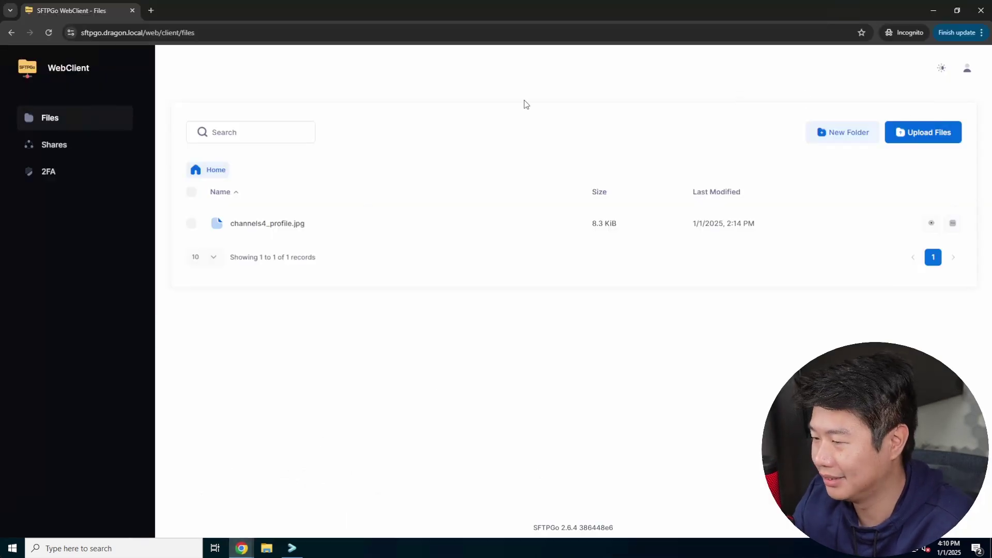
Refresh the WebClient file list to reveal the test folder, then switch to the Dark theme.
key("F5")
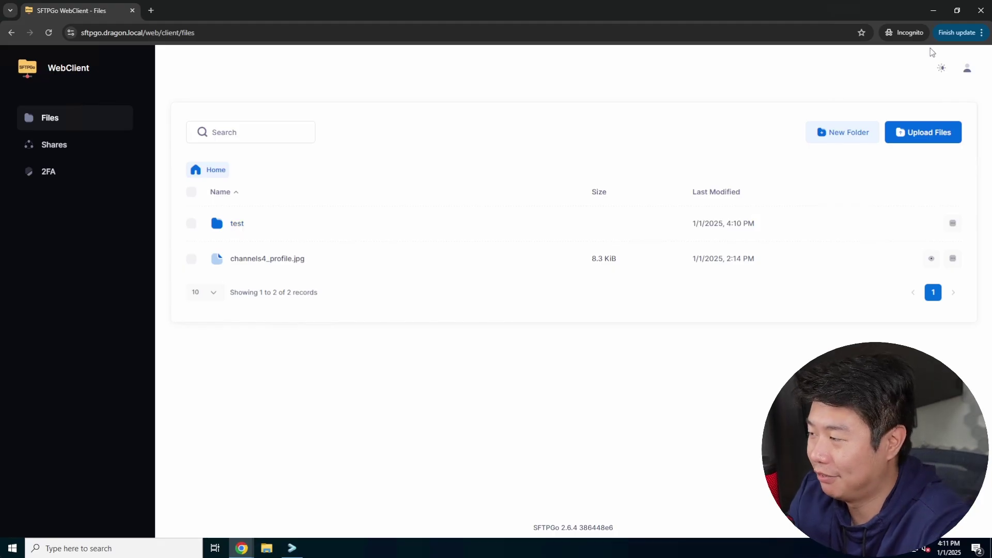
left_click(941, 68)
left_click(901, 73)
left_click(942, 68)
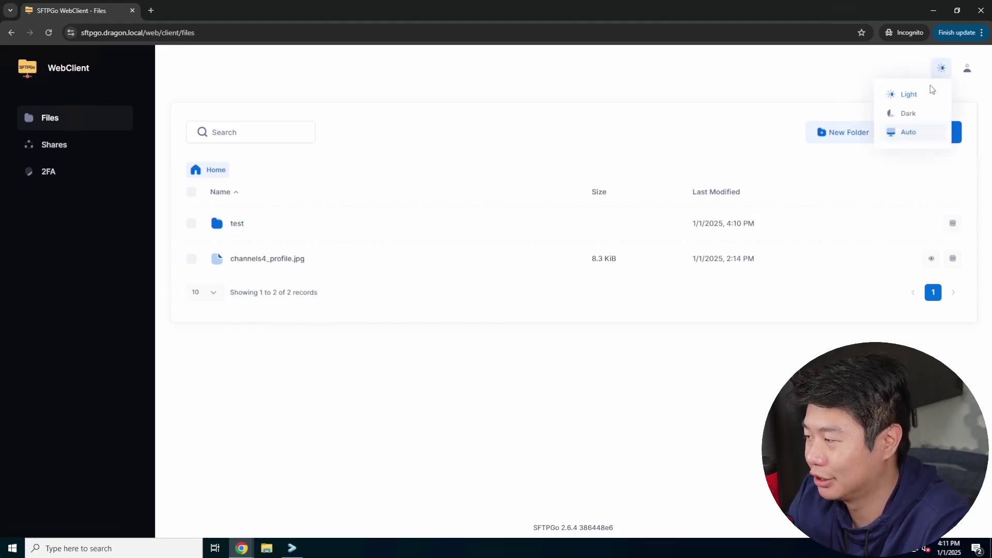
left_click(908, 114)
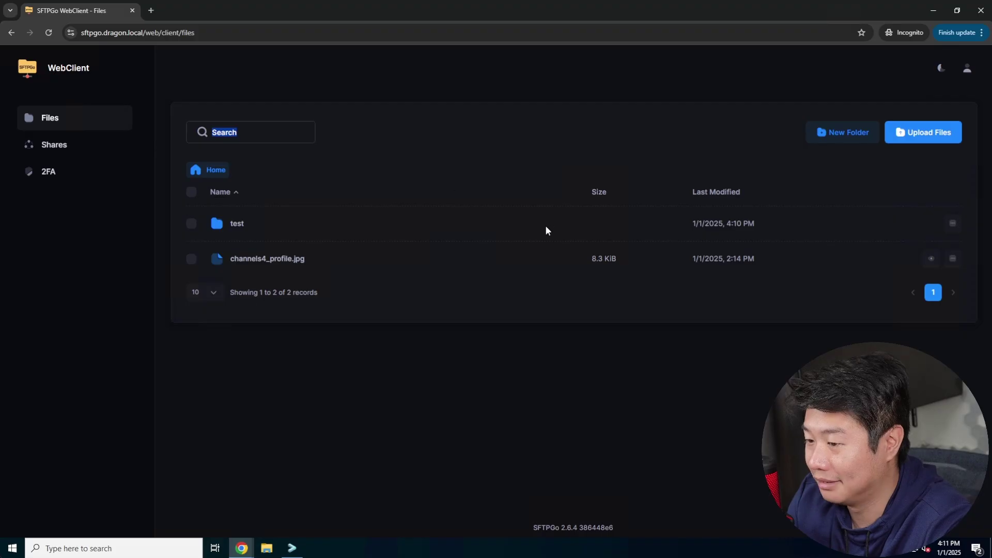